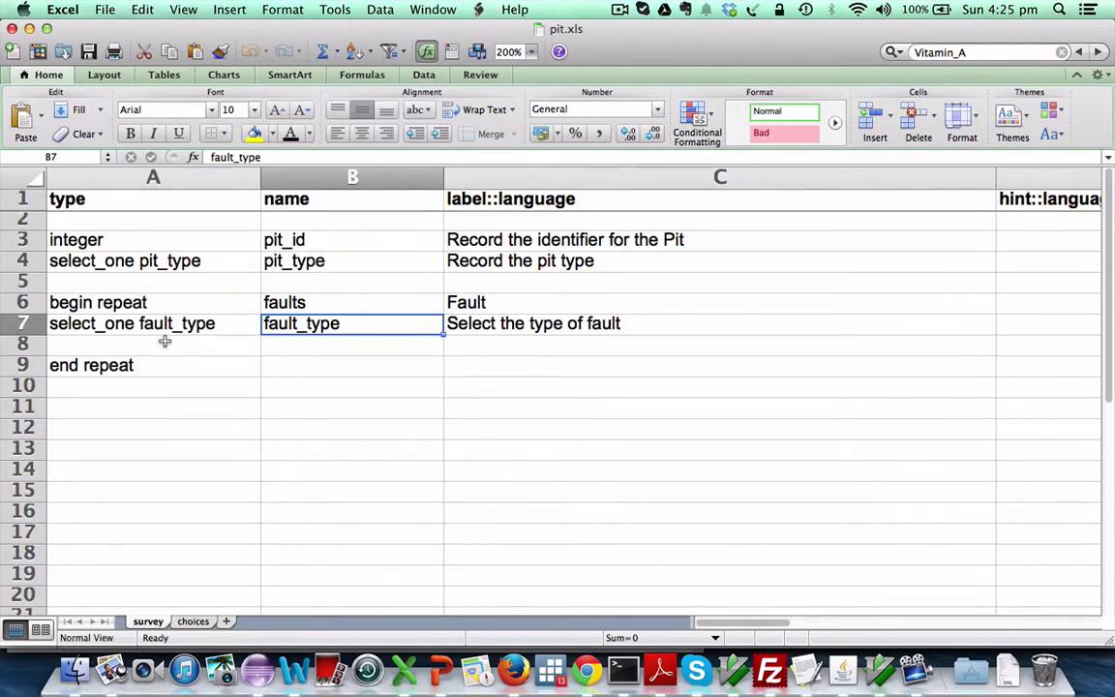
- Switch to Chrome and set the pits survey's results export to Thingsat output format with the faults form selected
key(super+Tab)
key(super+Tab)
key(super+Tab)
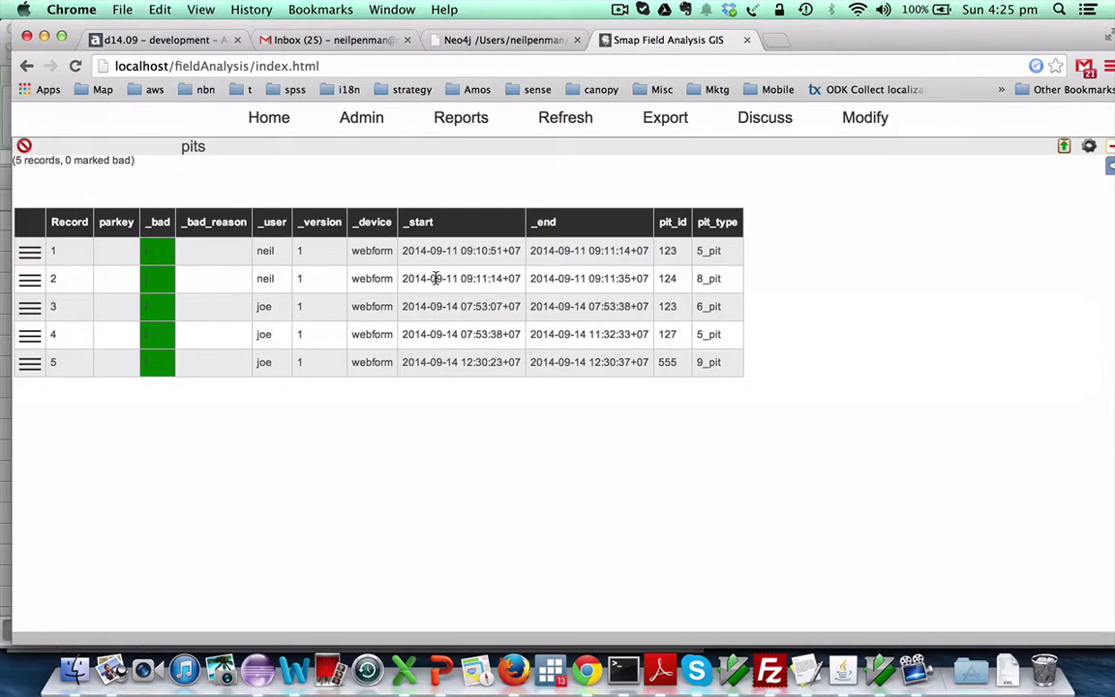
click(663, 120)
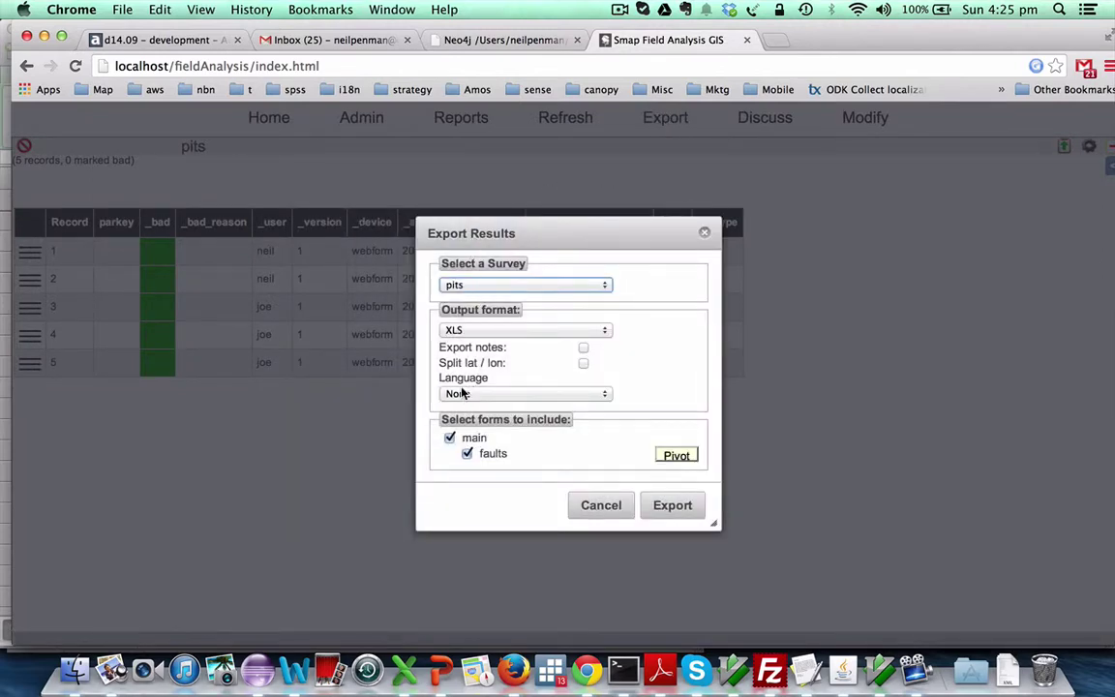
click(465, 330)
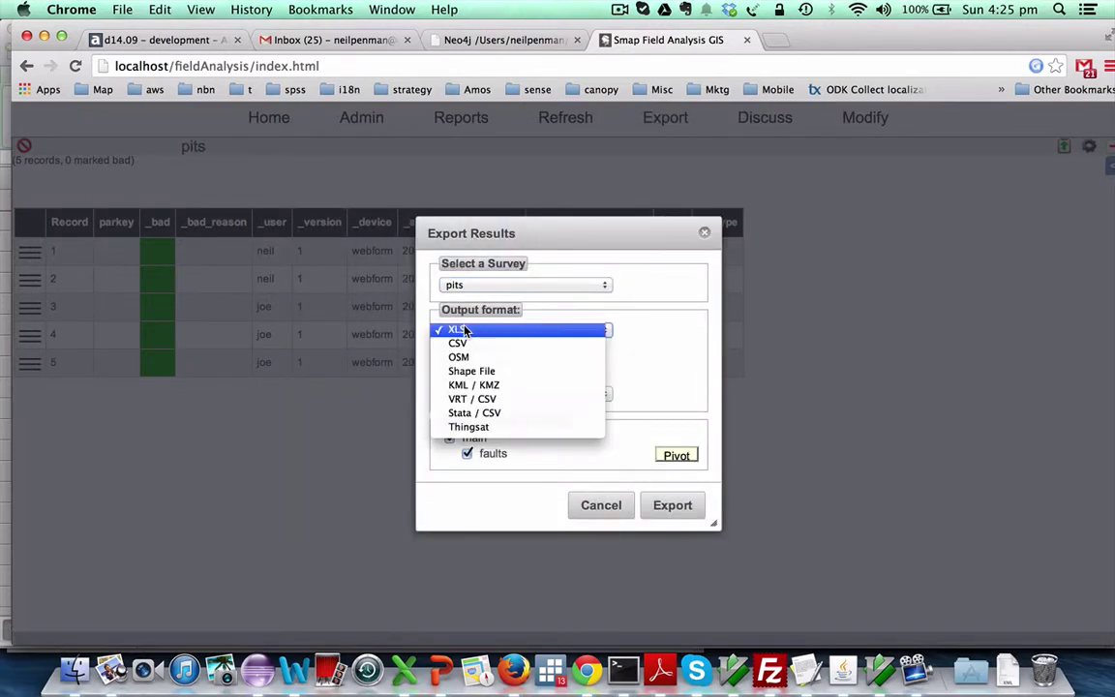
click(487, 429)
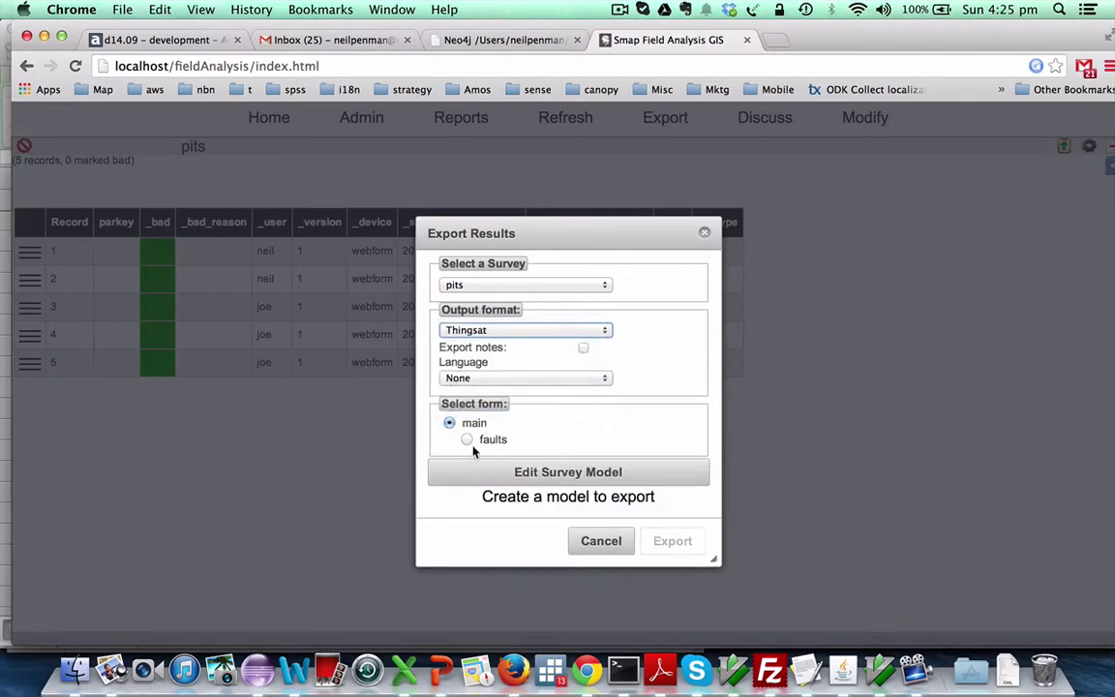
click(466, 441)
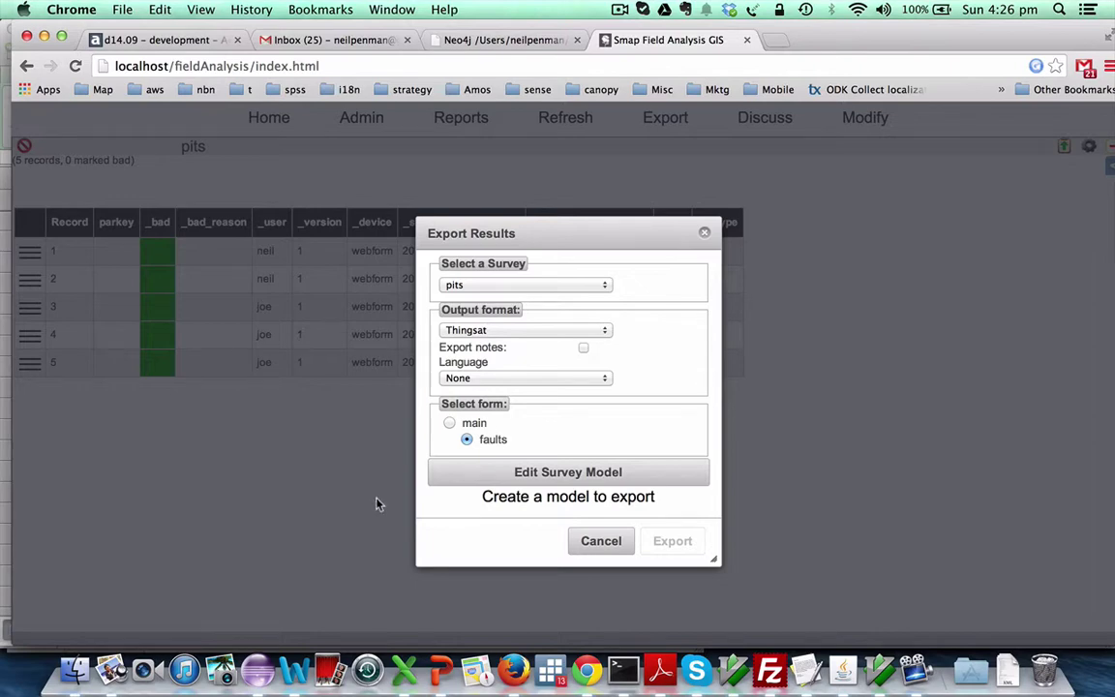
- Open the survey model for editing and add a node named Field_Worker with the User property included and unique
click(571, 473)
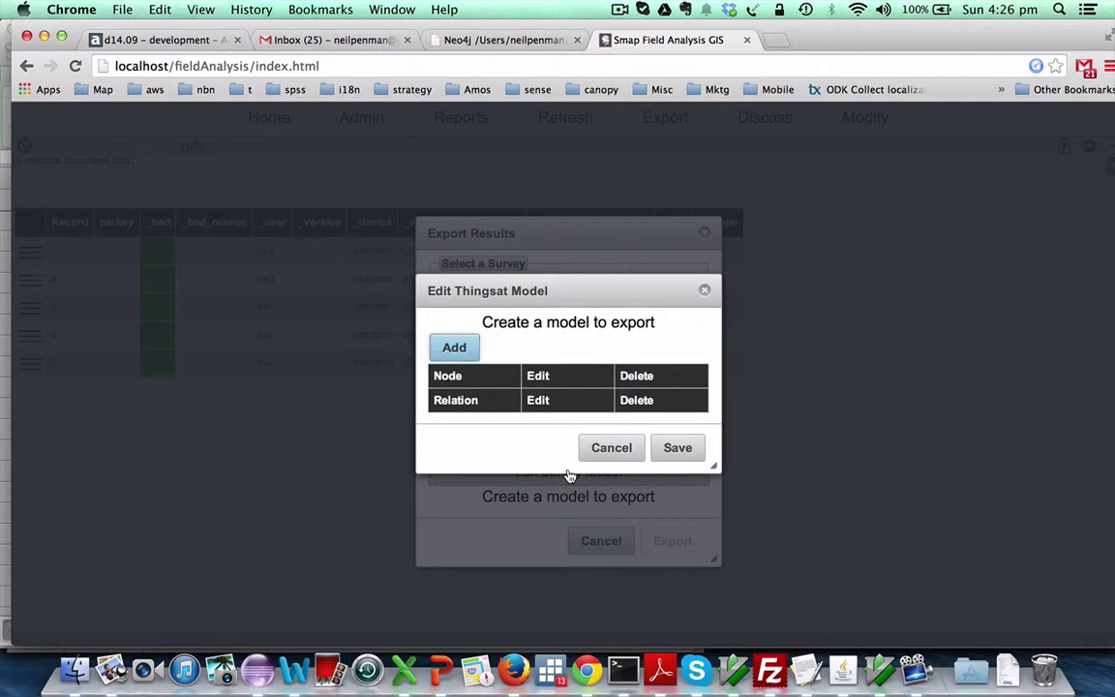
click(463, 356)
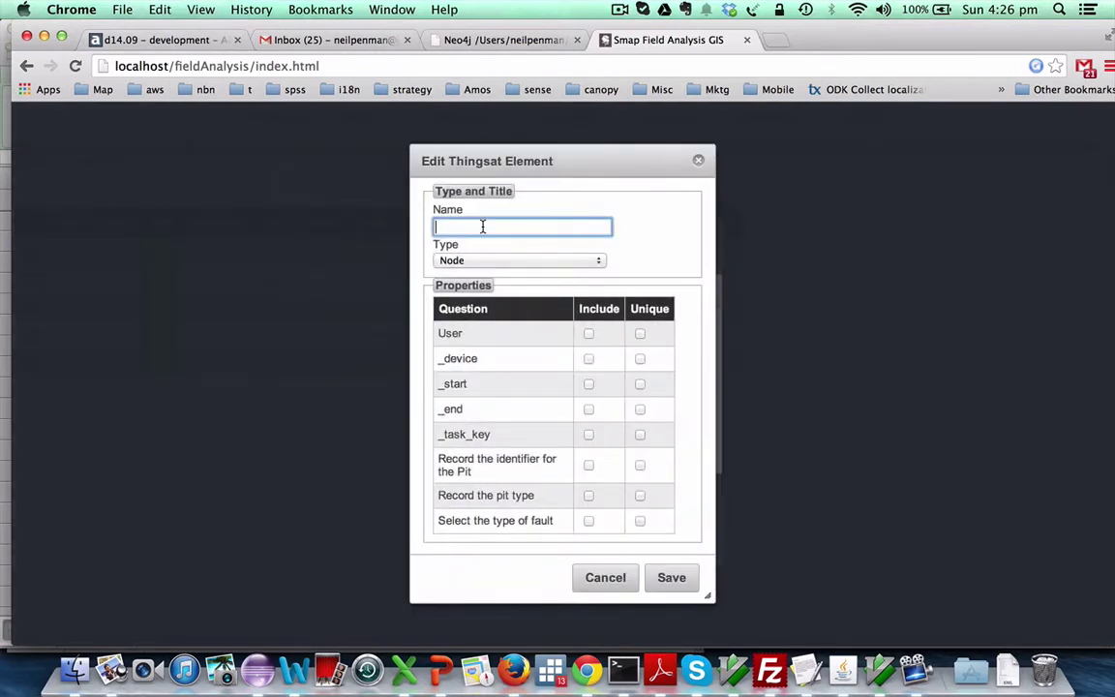
text(Field_Worker)
click(587, 334)
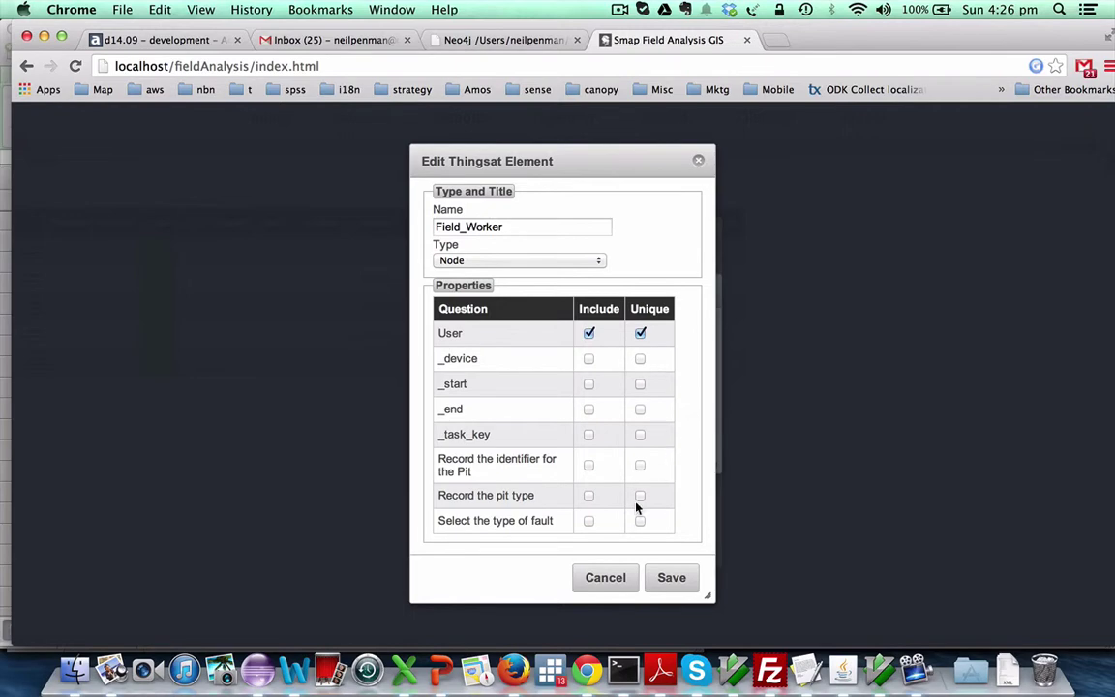
click(670, 578)
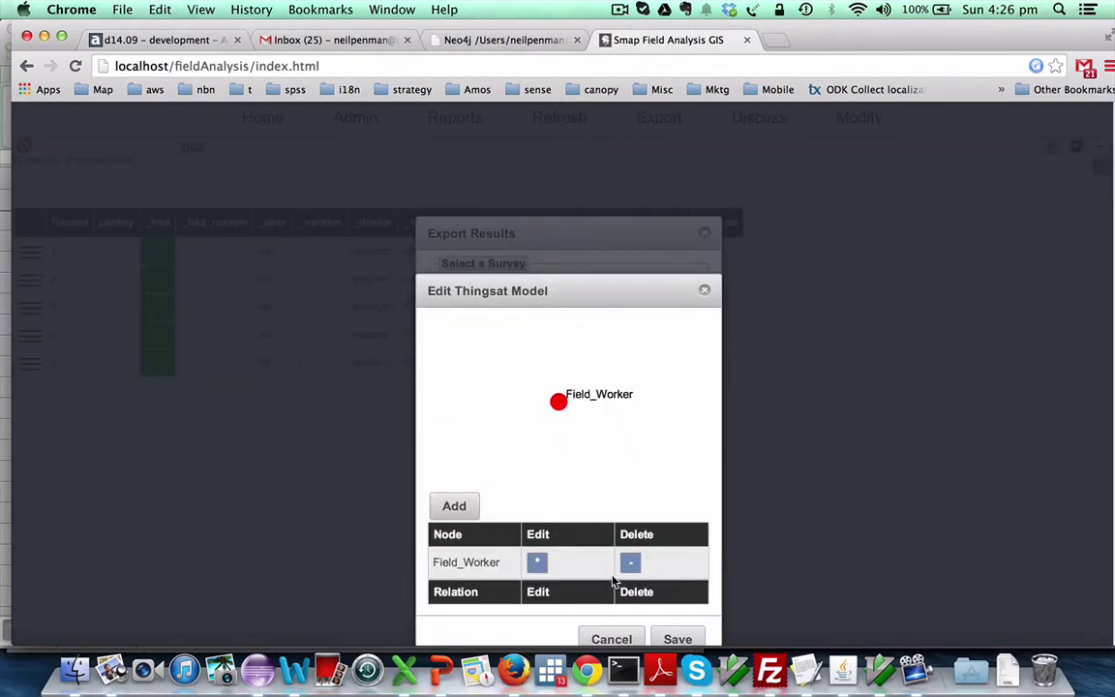
- Add a node named Pit to the model, with "Record the identifier for the Pit" included and unique
click(454, 508)
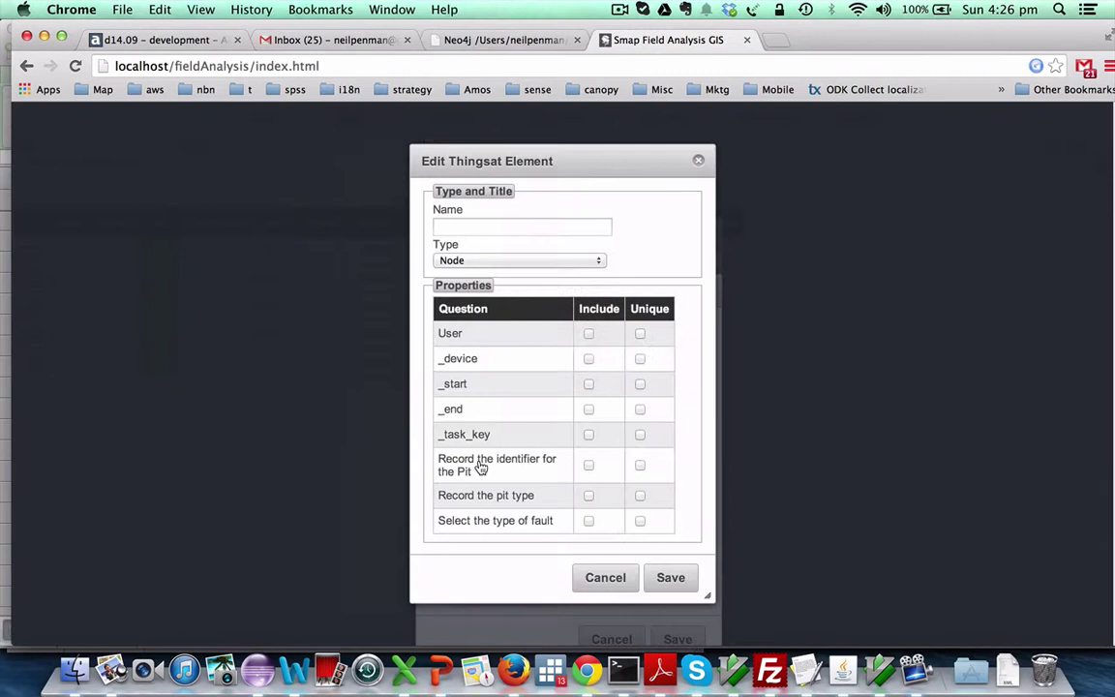
click(473, 225)
text(Pit)
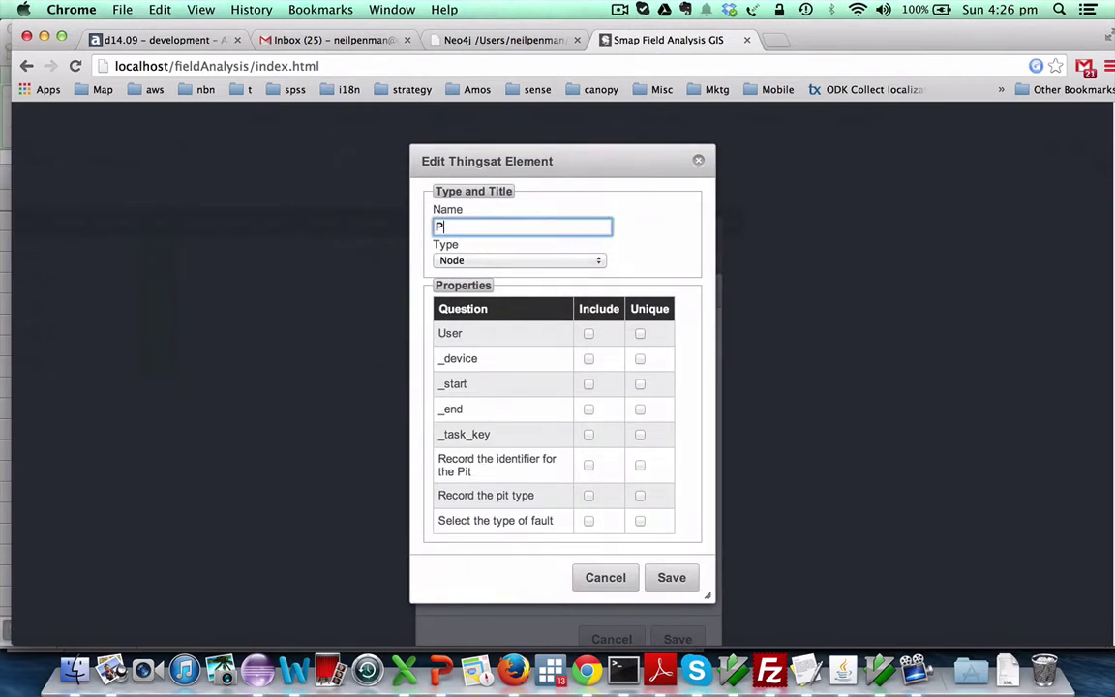
click(588, 466)
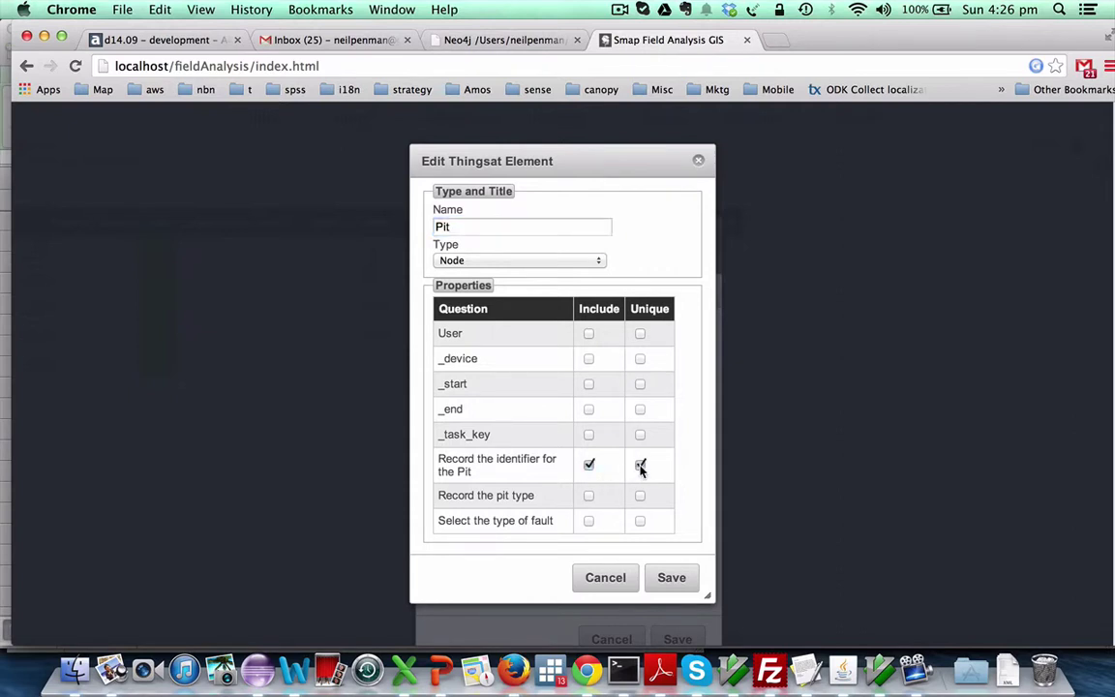
click(640, 465)
click(670, 578)
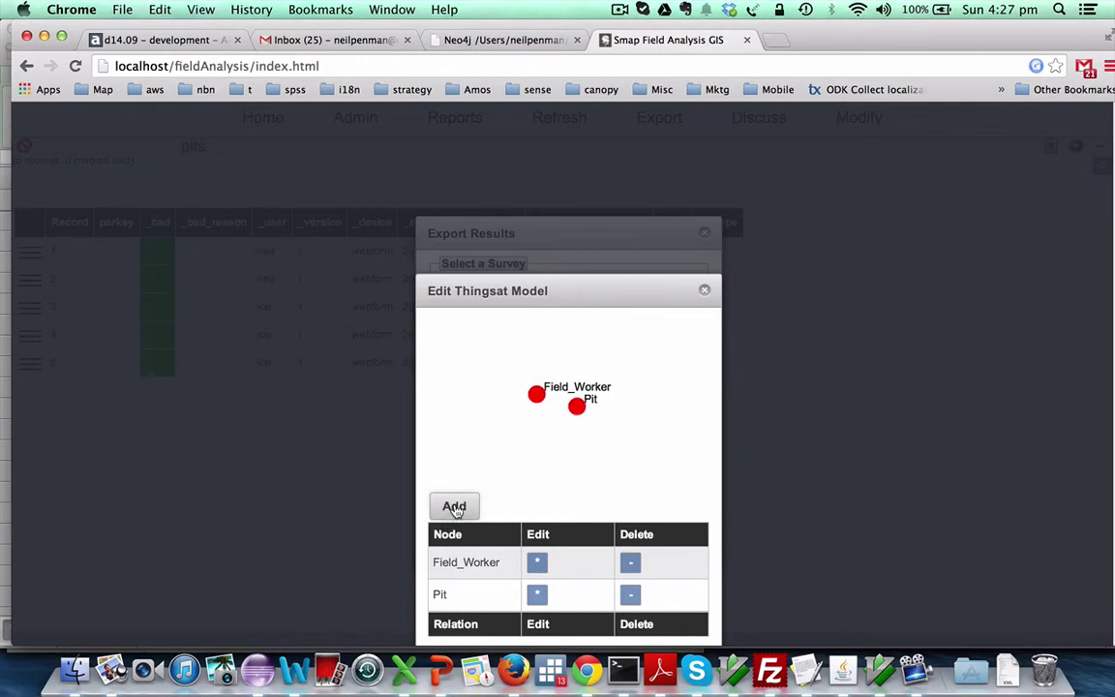
- Add a node named Fault to the model, with "Select the type of fault" included and unique
click(454, 506)
click(483, 228)
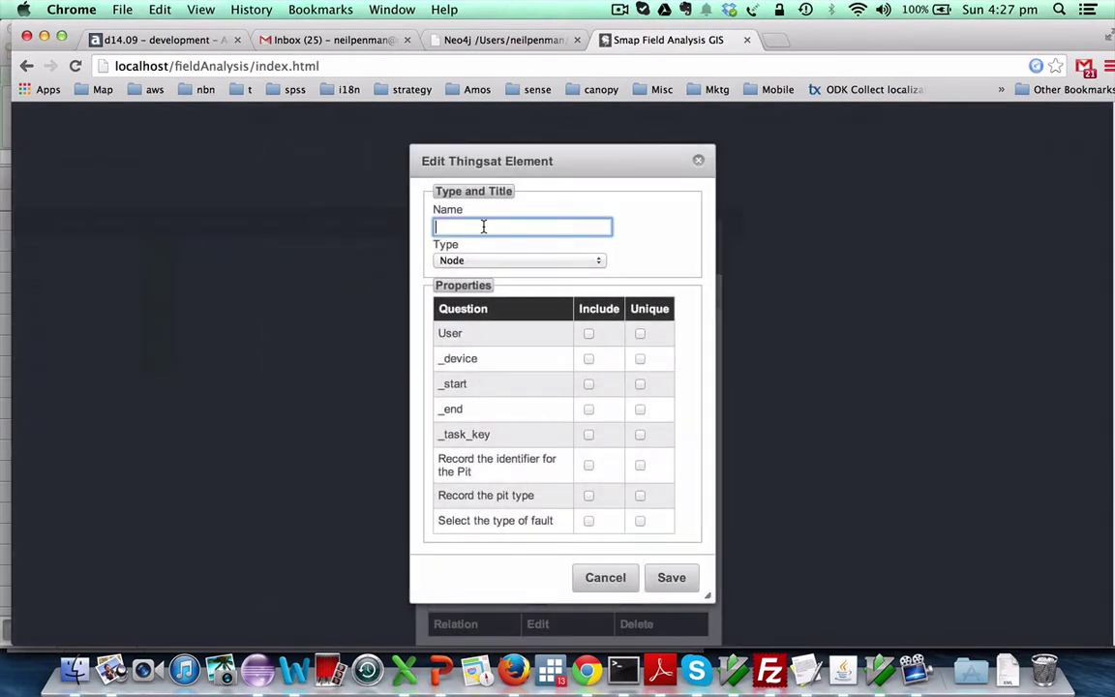
text(Fault)
click(588, 523)
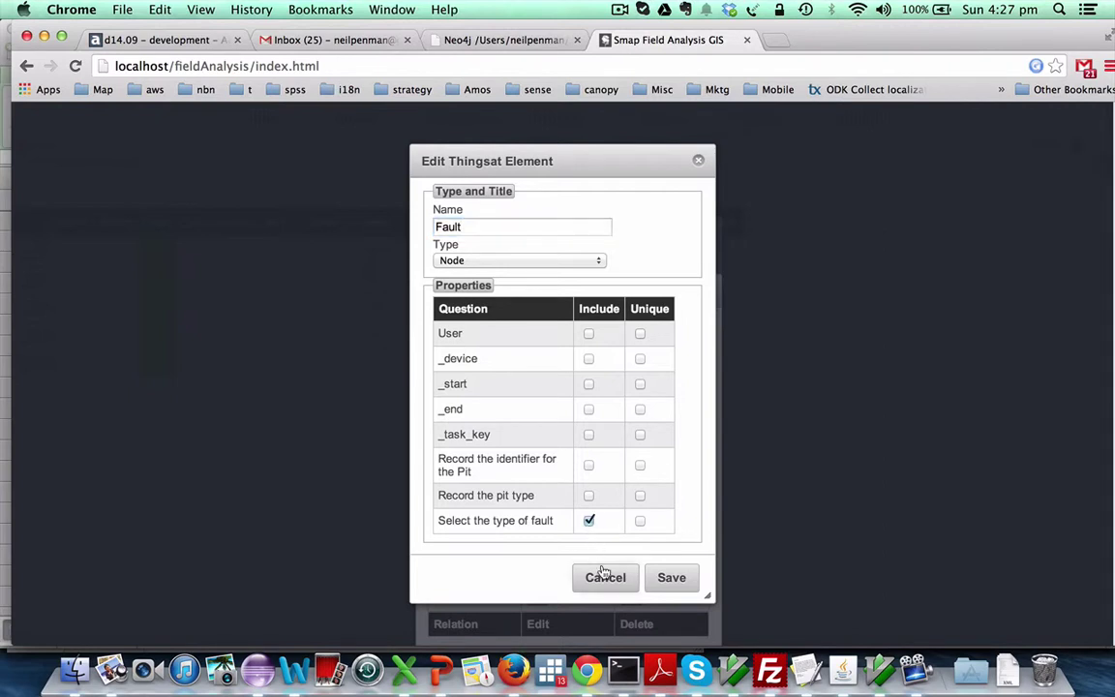
click(639, 521)
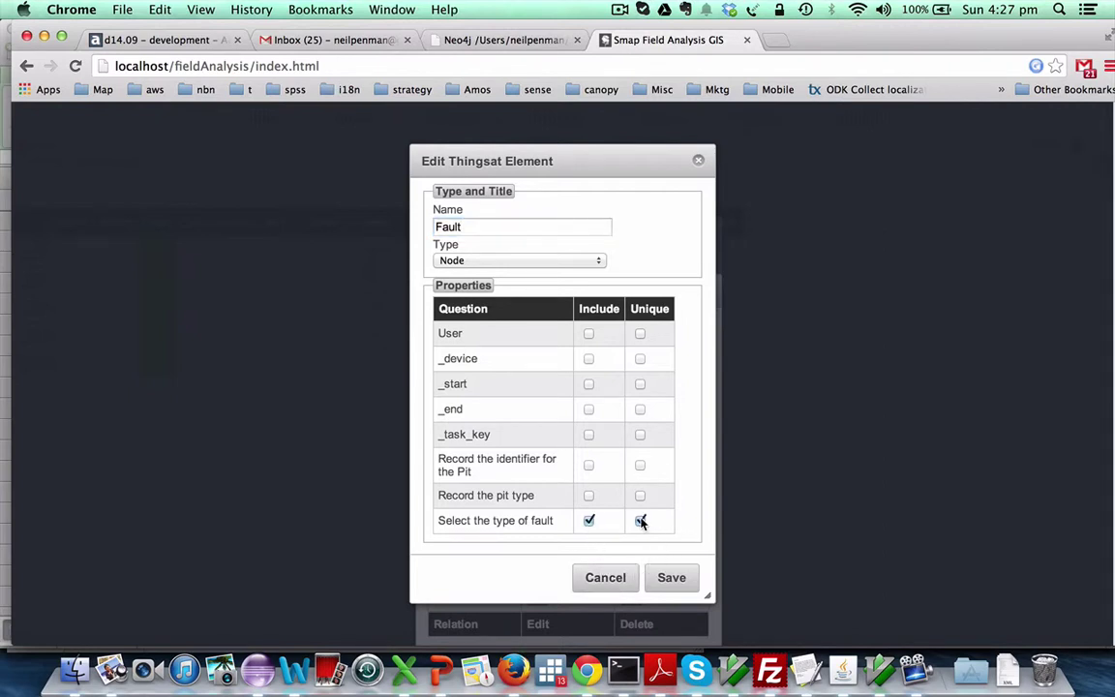
click(671, 581)
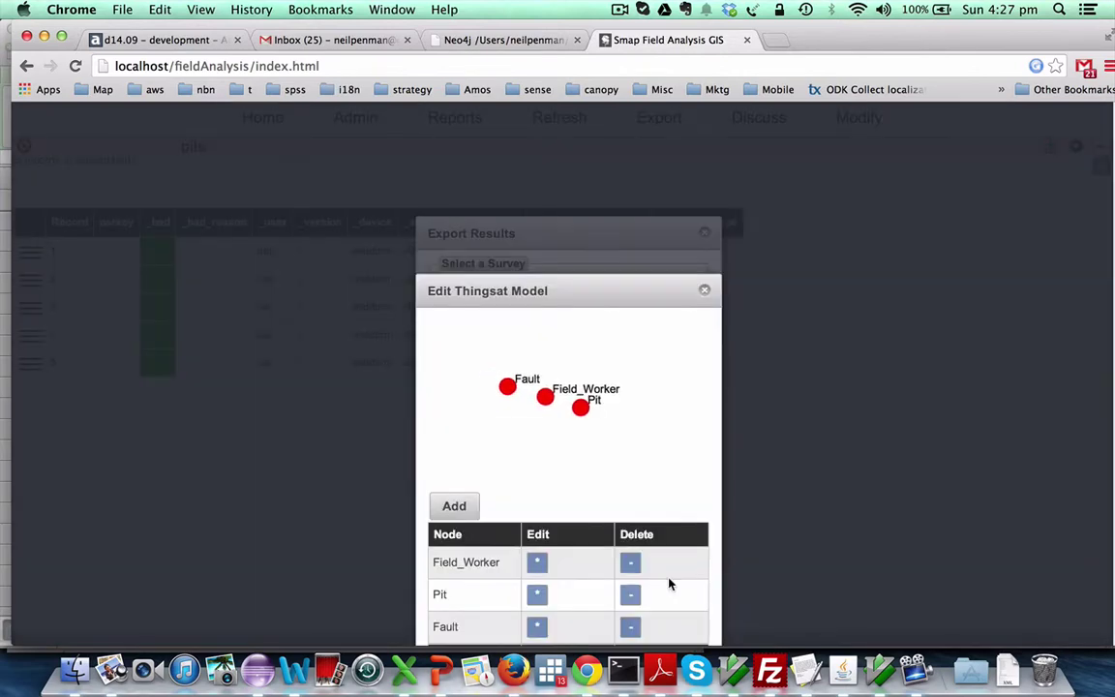
- Add a relation named Inspected_by to the model, going from Field_Worker to Pit
click(451, 509)
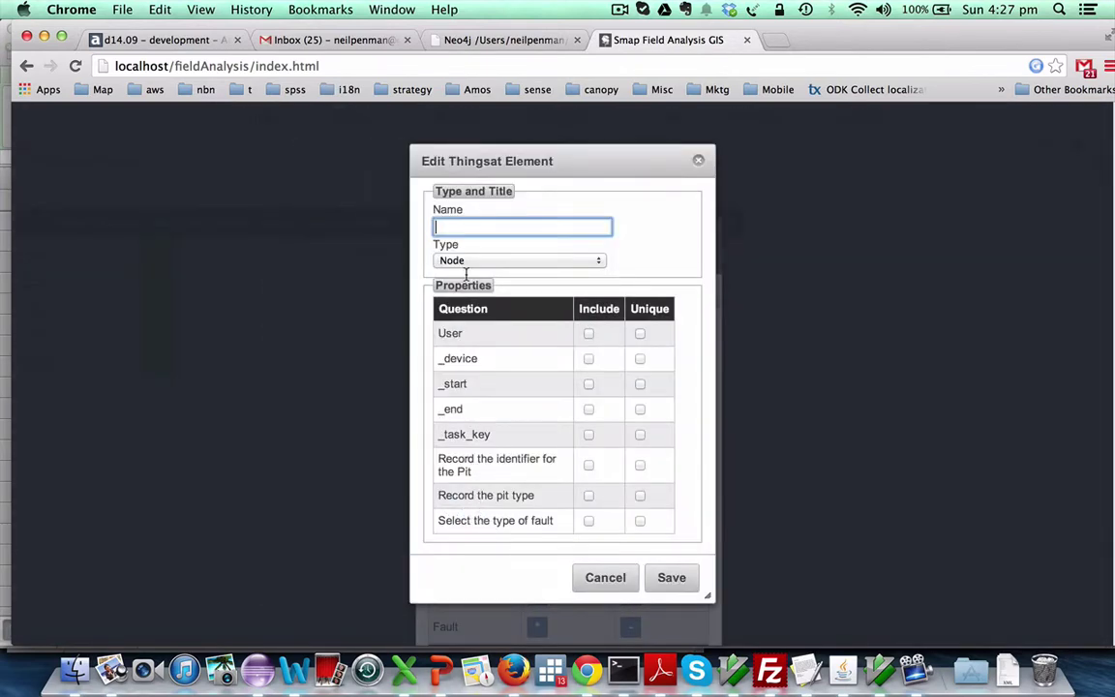
click(455, 227)
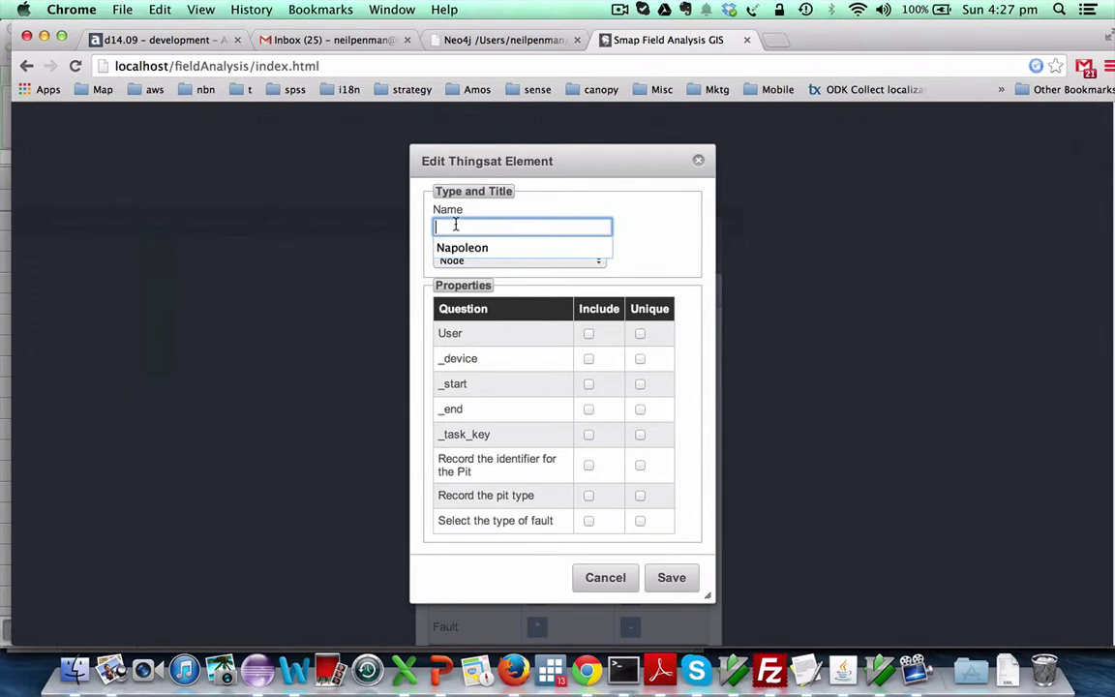
text(Inspected_by)
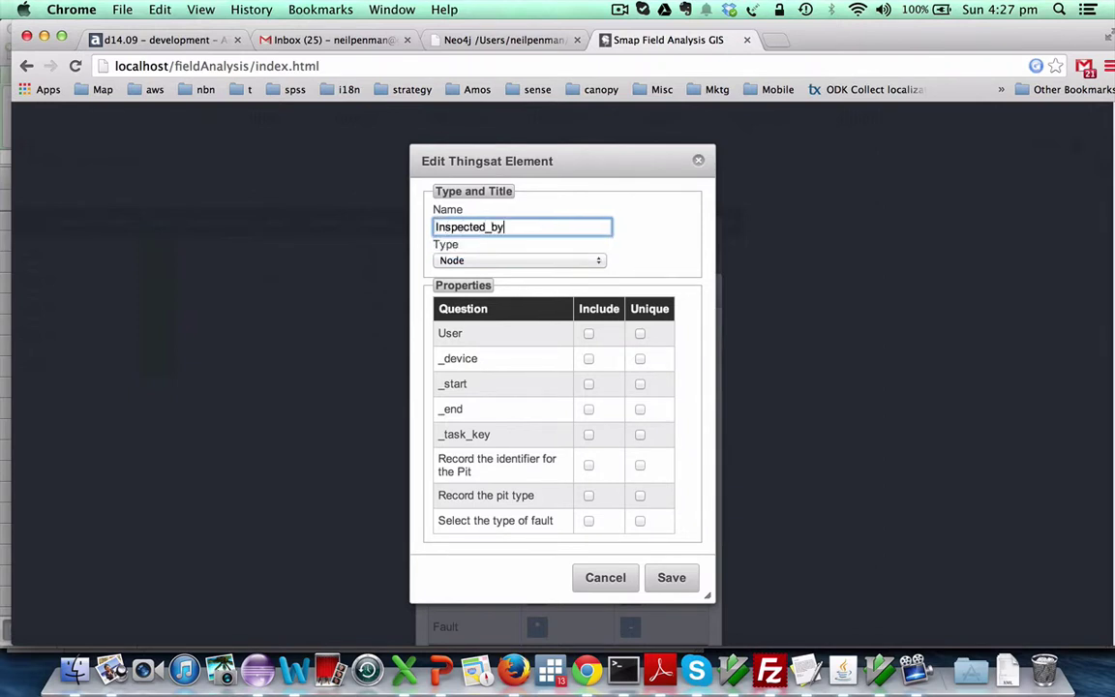
click(455, 260)
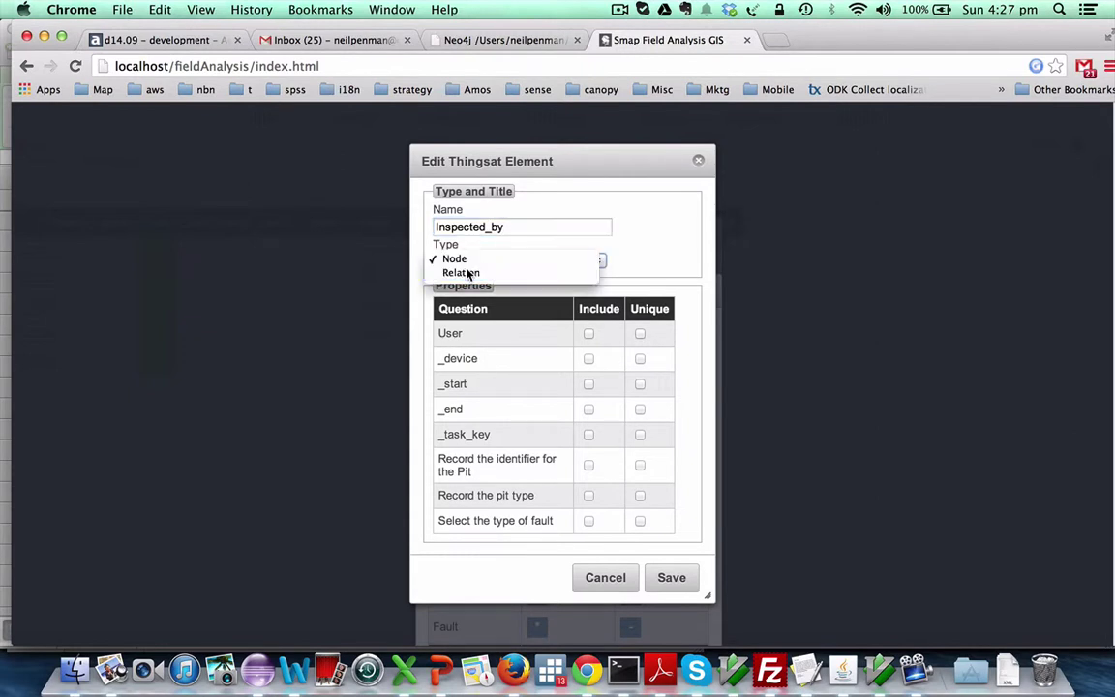
click(468, 274)
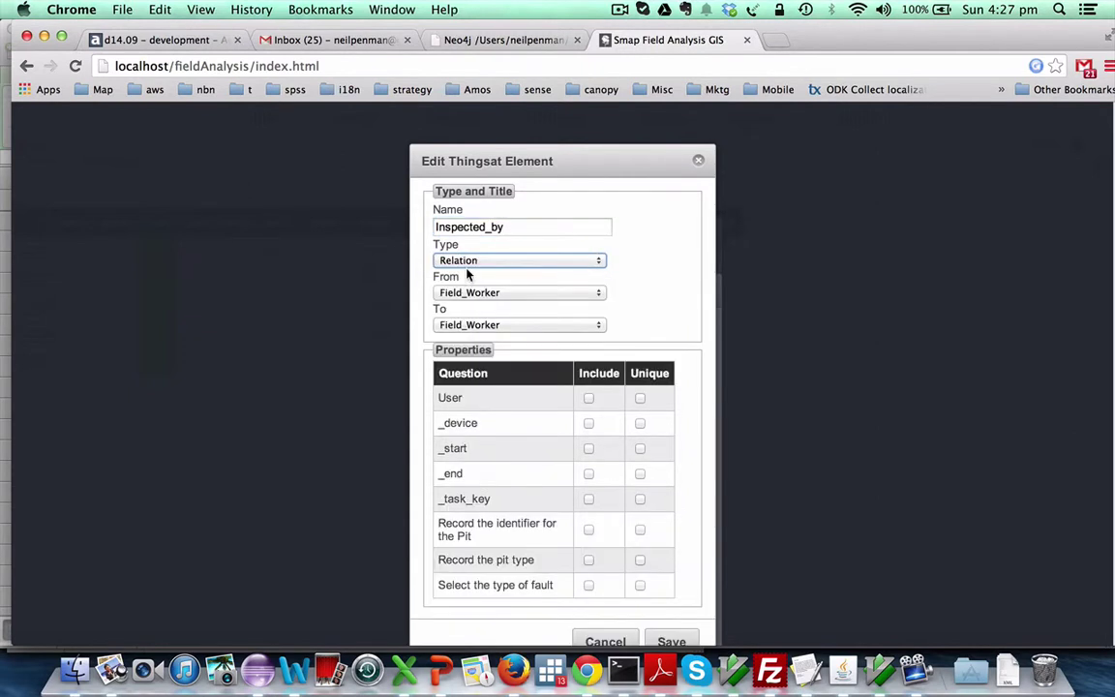
click(467, 325)
click(472, 338)
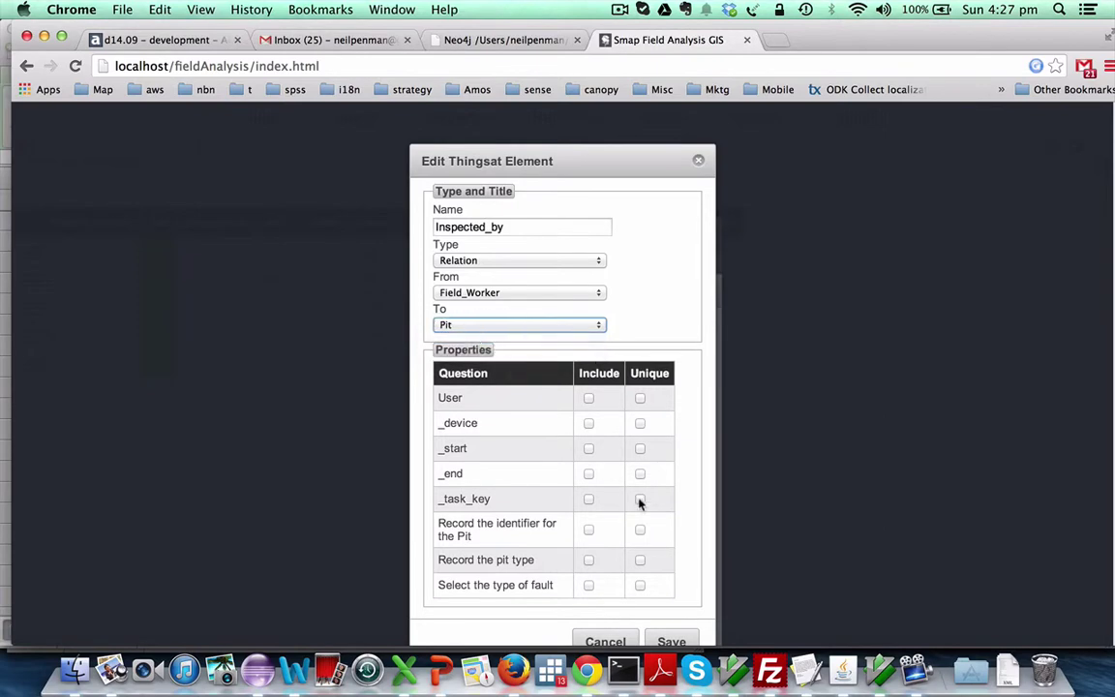
click(670, 640)
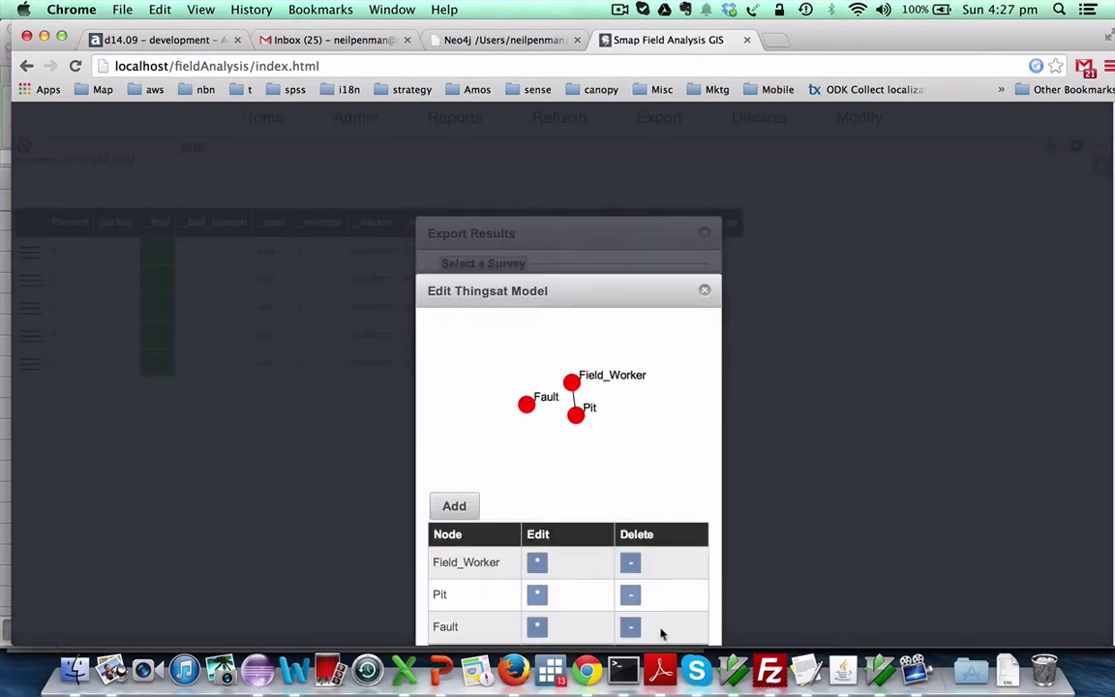
- Add a relation named has_fault to the model, going from Pit to Fault
click(451, 504)
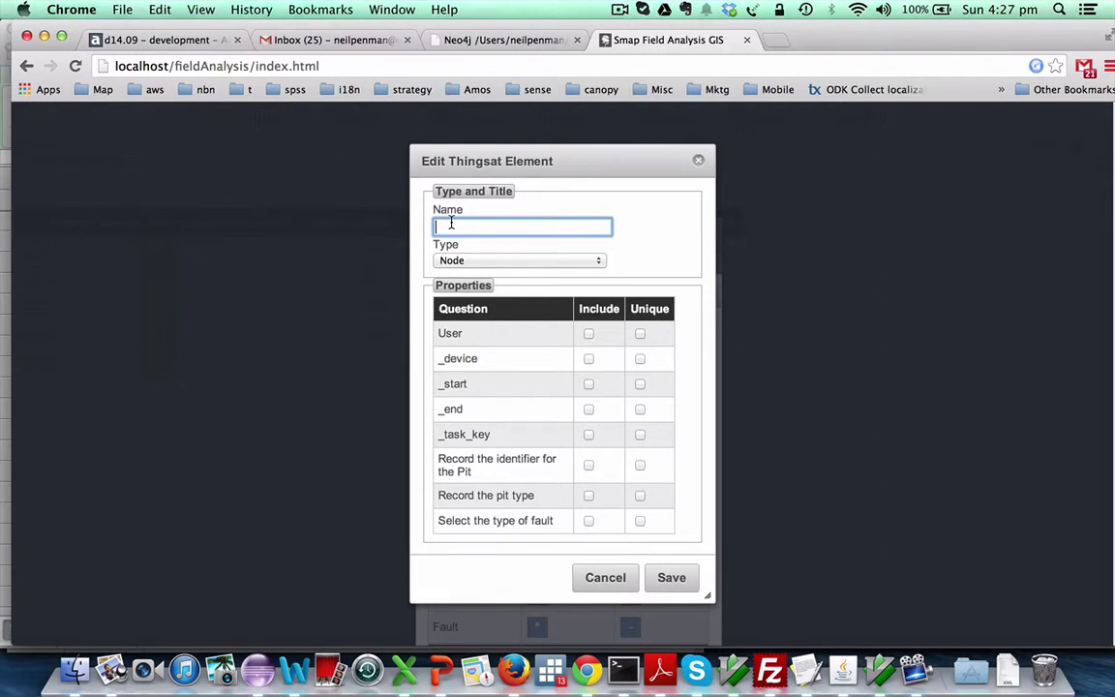
text(has_fault)
click(455, 259)
click(458, 275)
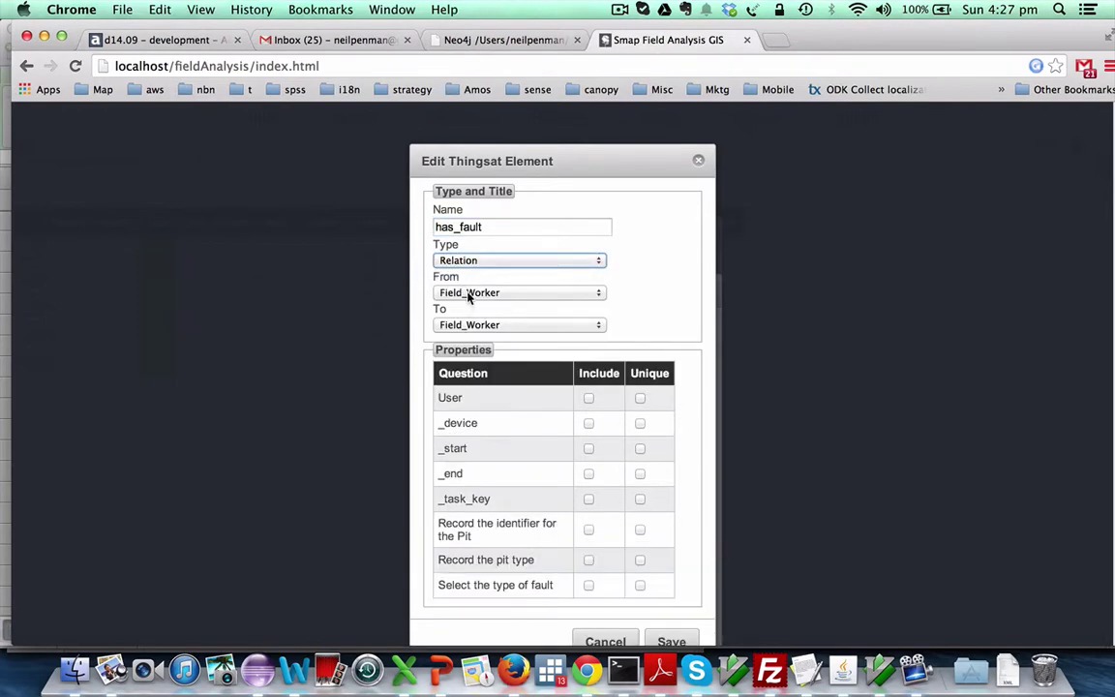
click(468, 292)
click(465, 307)
click(464, 322)
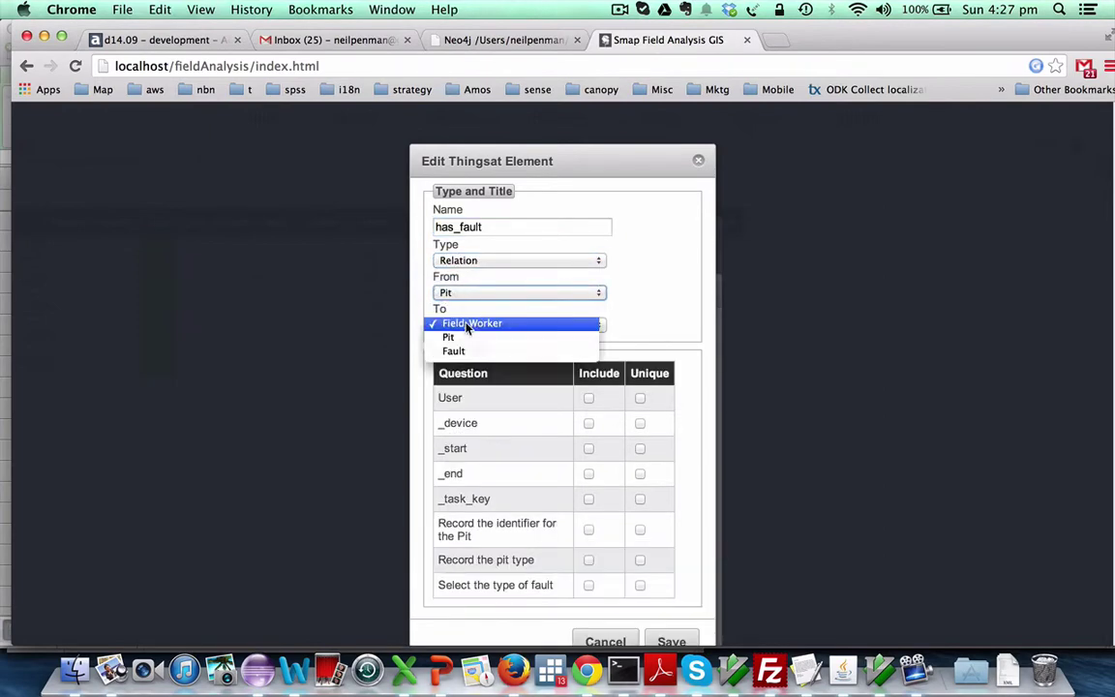
click(472, 351)
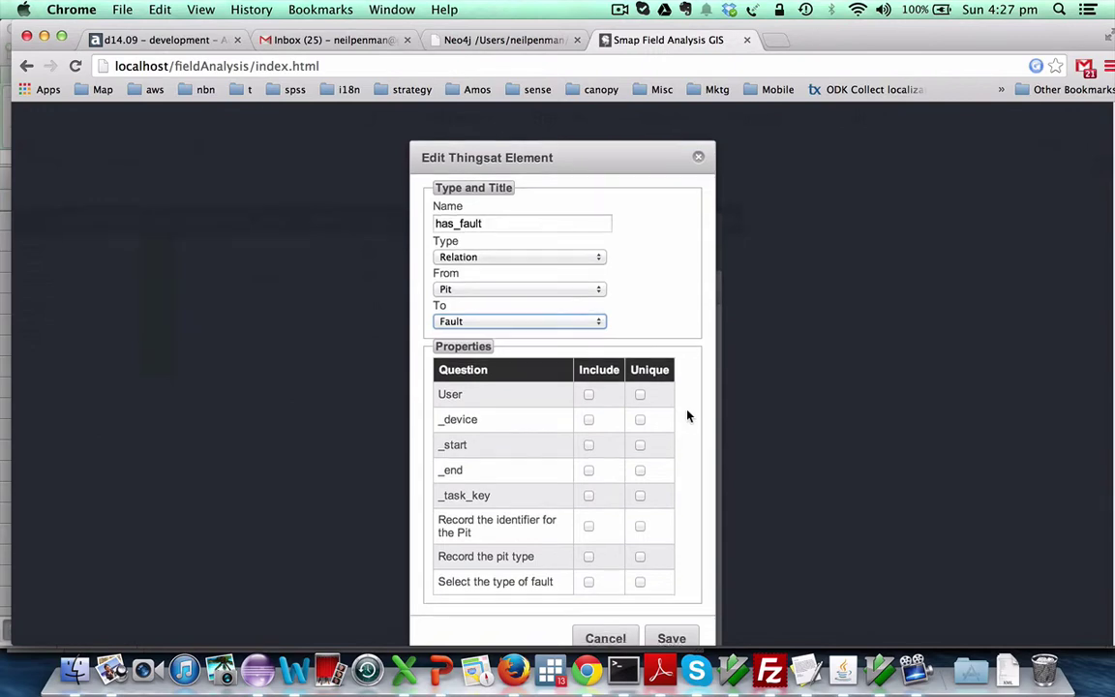
scroll(687, 418, down, 1)
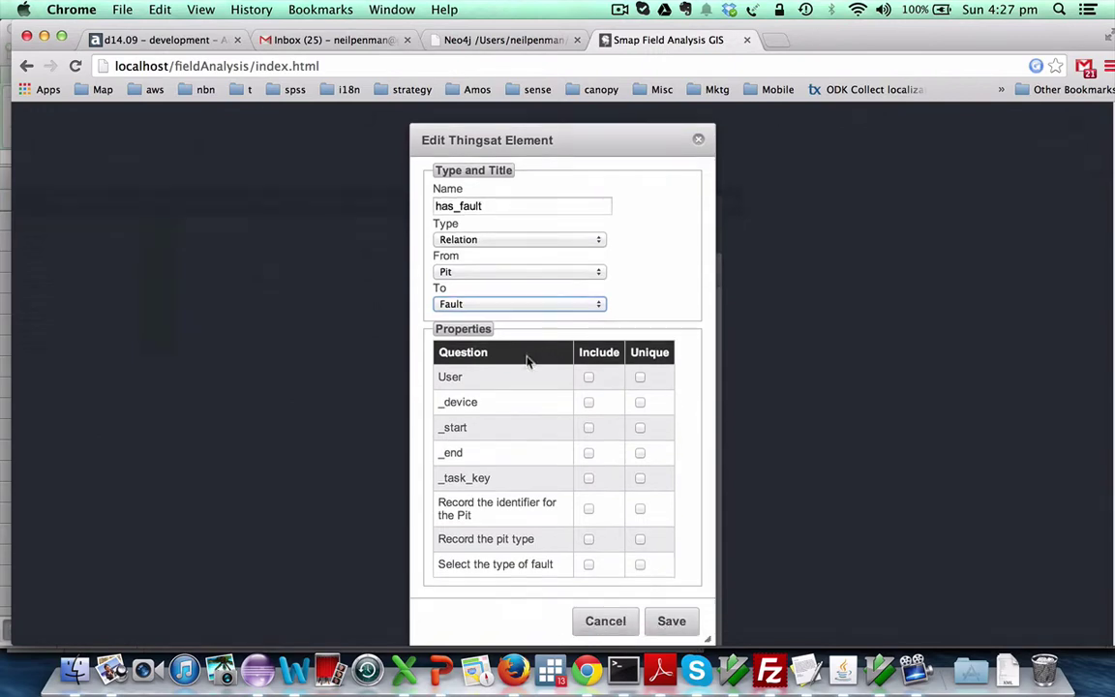
click(670, 621)
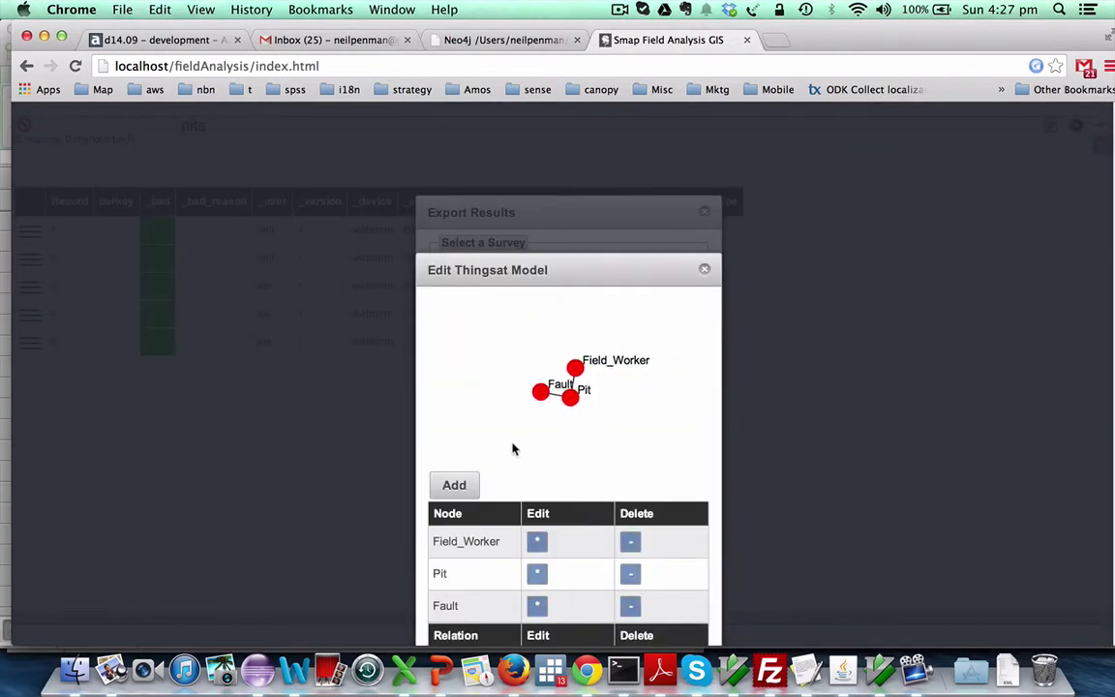
- Save the Thingsat model and export the pits survey results
scroll(505, 434, down, 5)
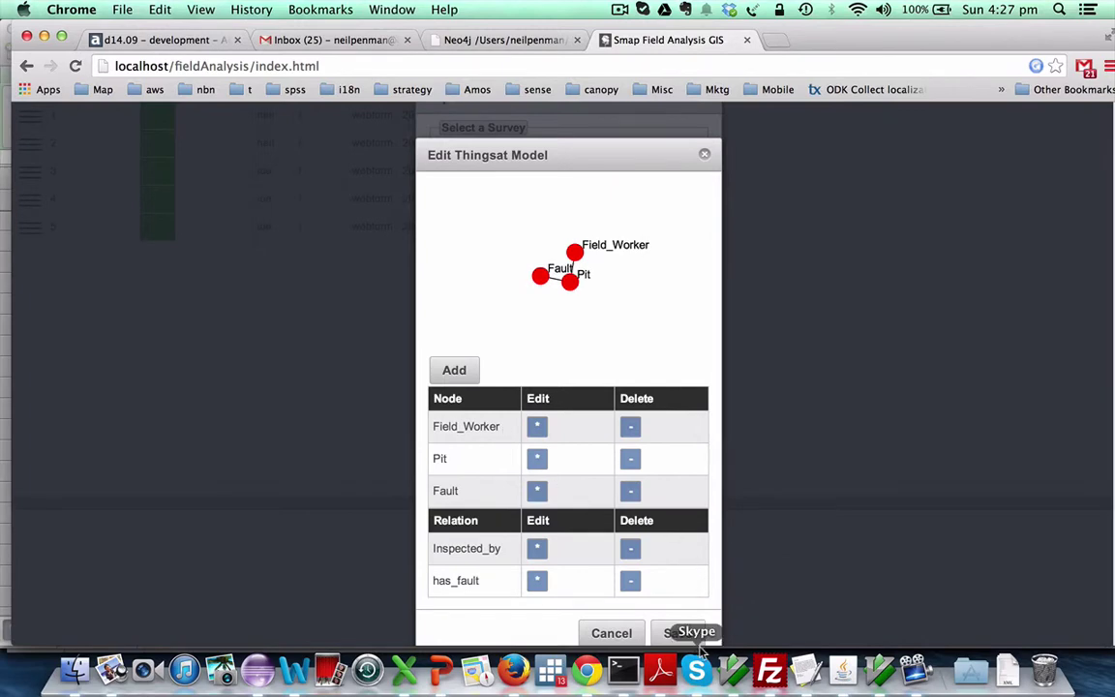
click(673, 634)
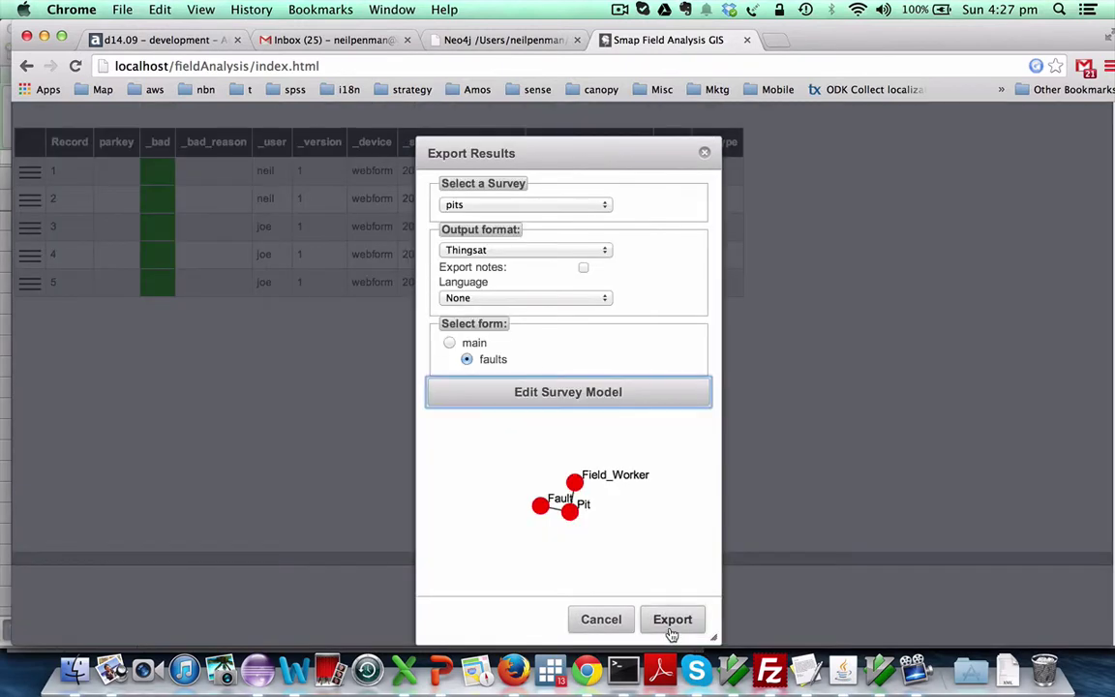
click(675, 623)
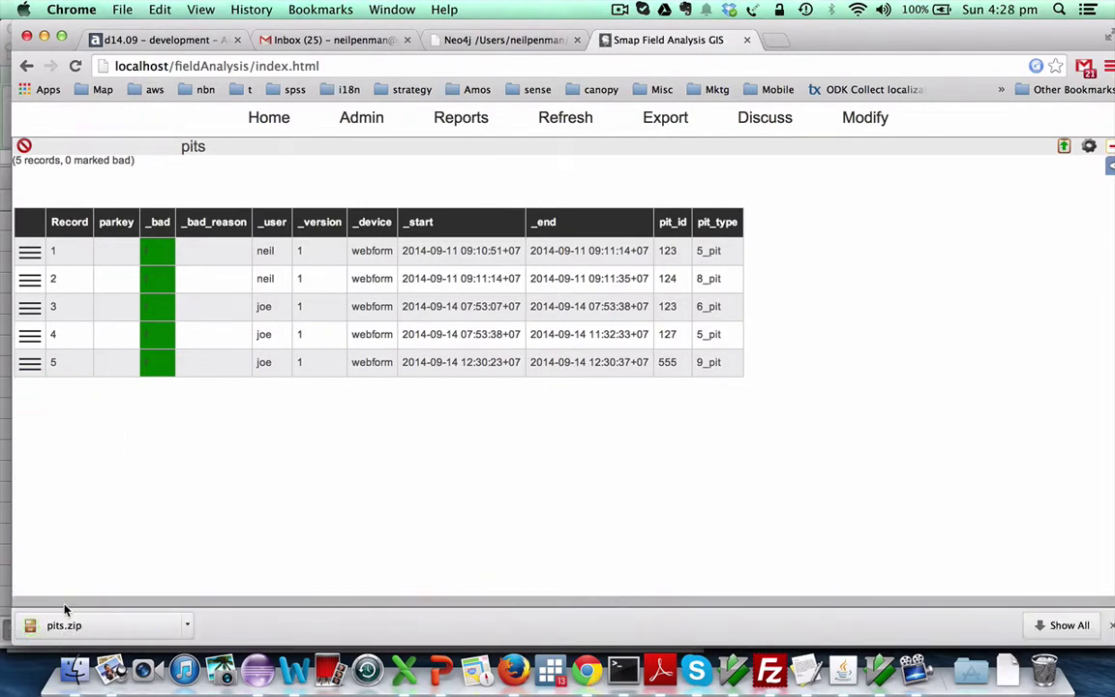
key(super+Tab)
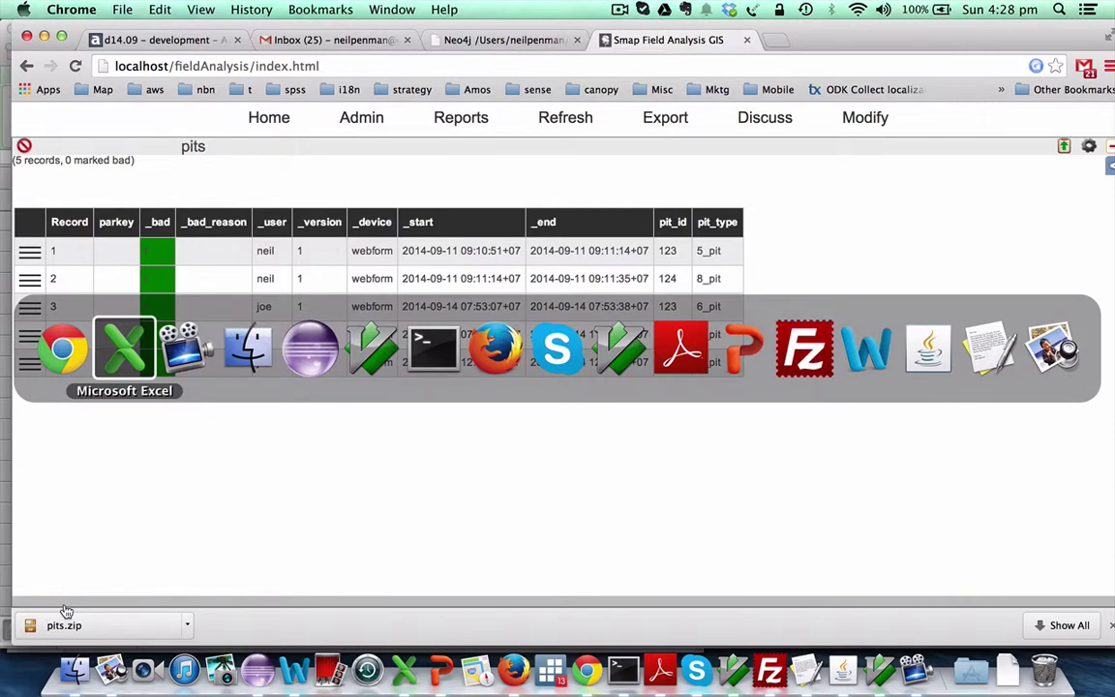
key(super+shift+Tab)
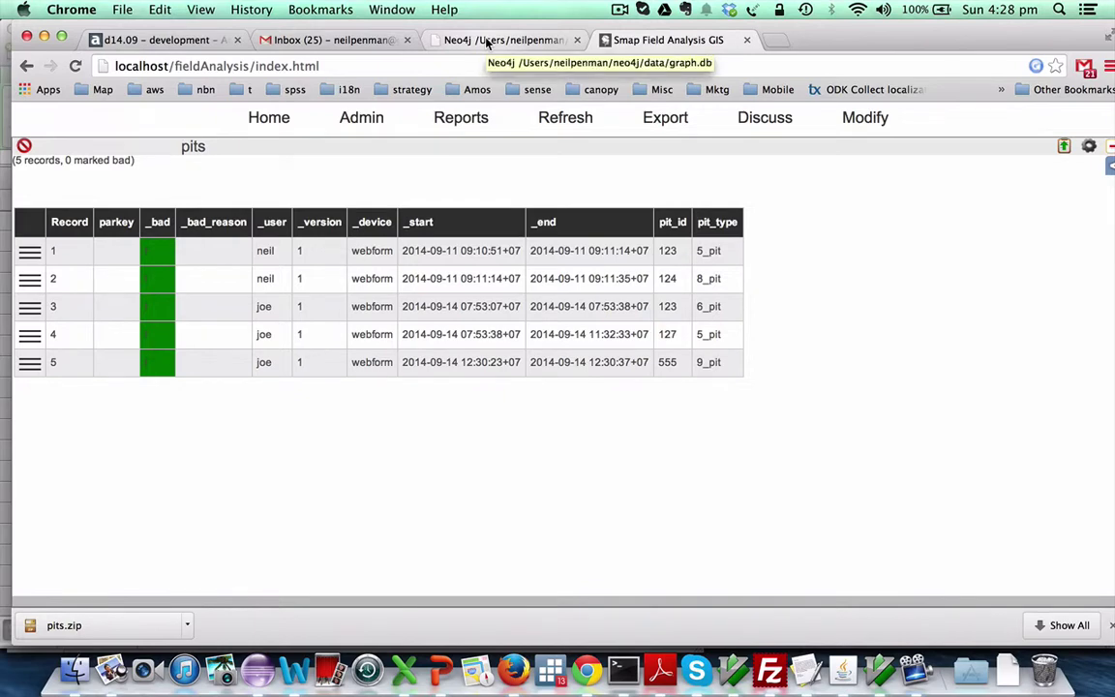
- Switch to the Neo4j browser and run the query "match (n)-[r]-() return n,r;" to display the graph
click(489, 43)
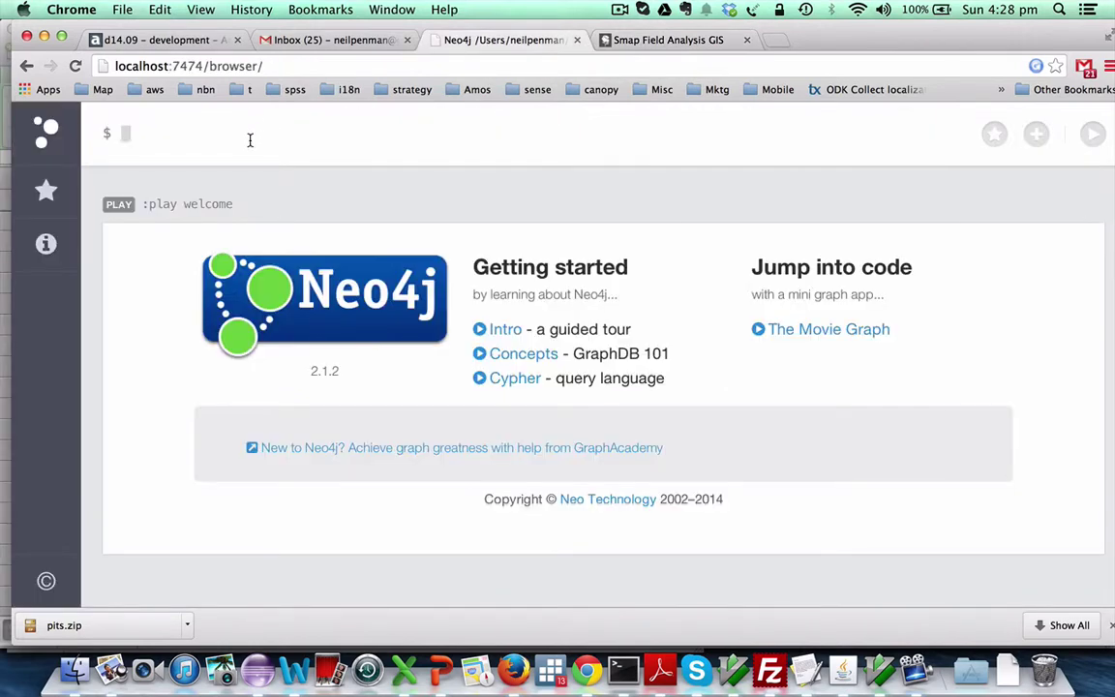
text(match (n)
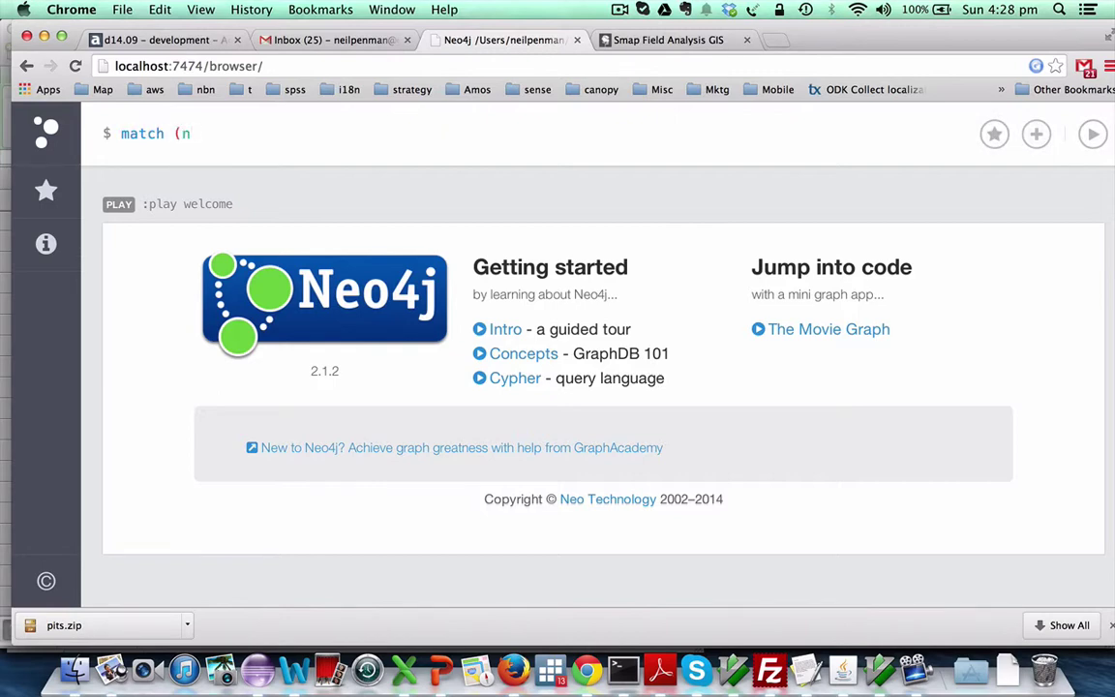
text()-[r]-() re)
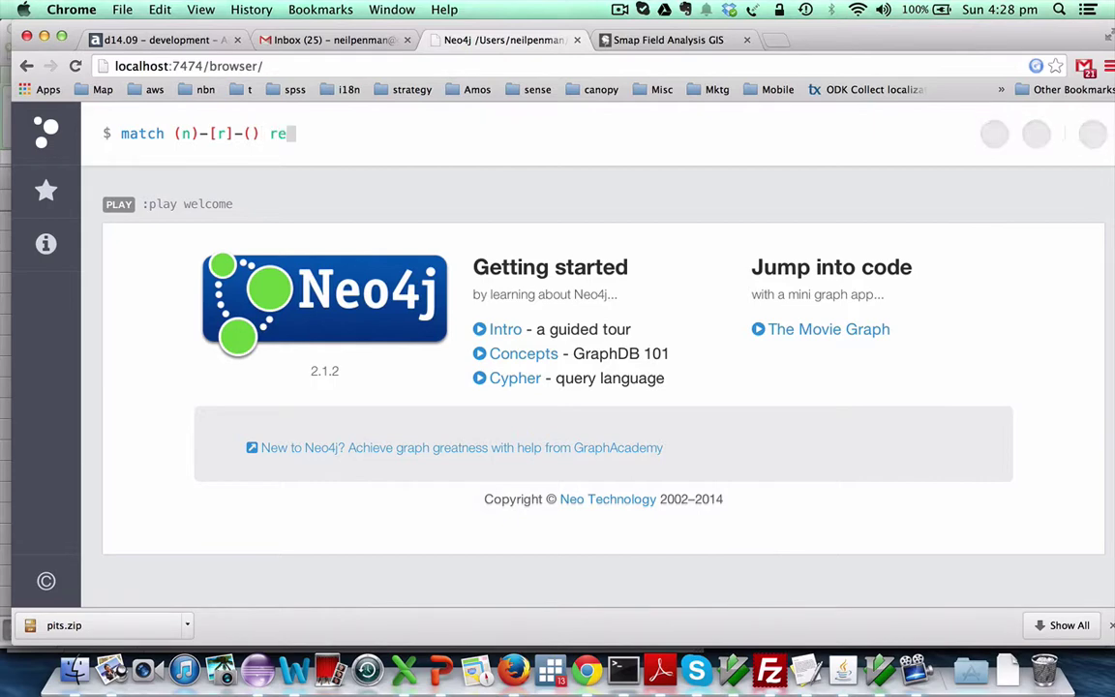
text(turn n,)
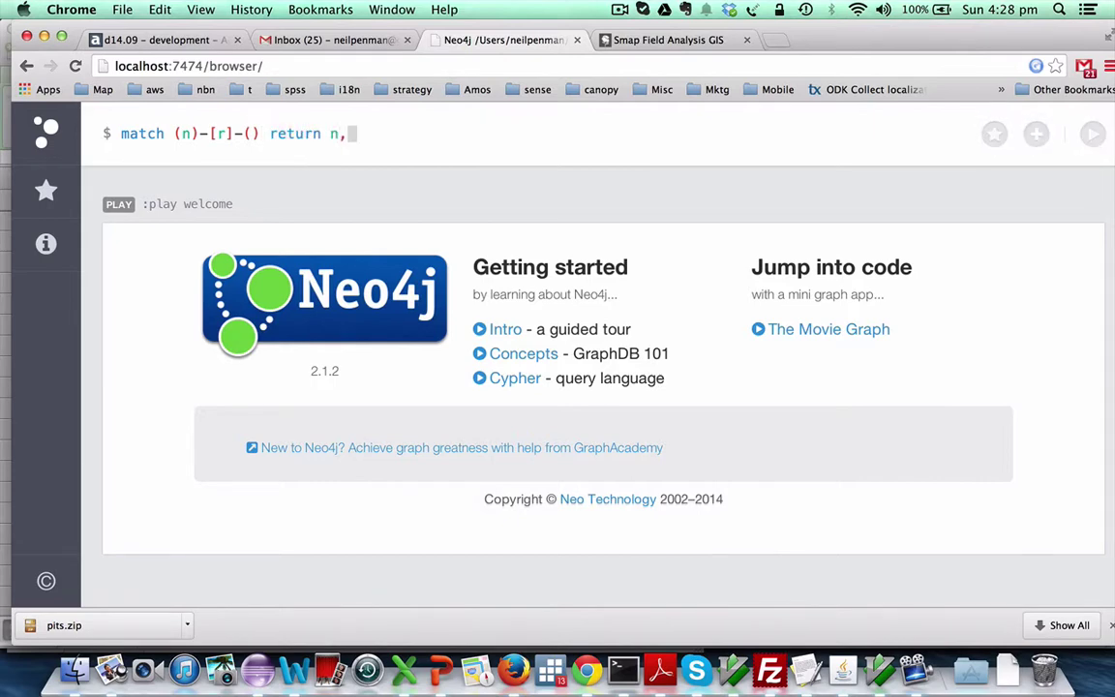
text(r;)
key(Return)
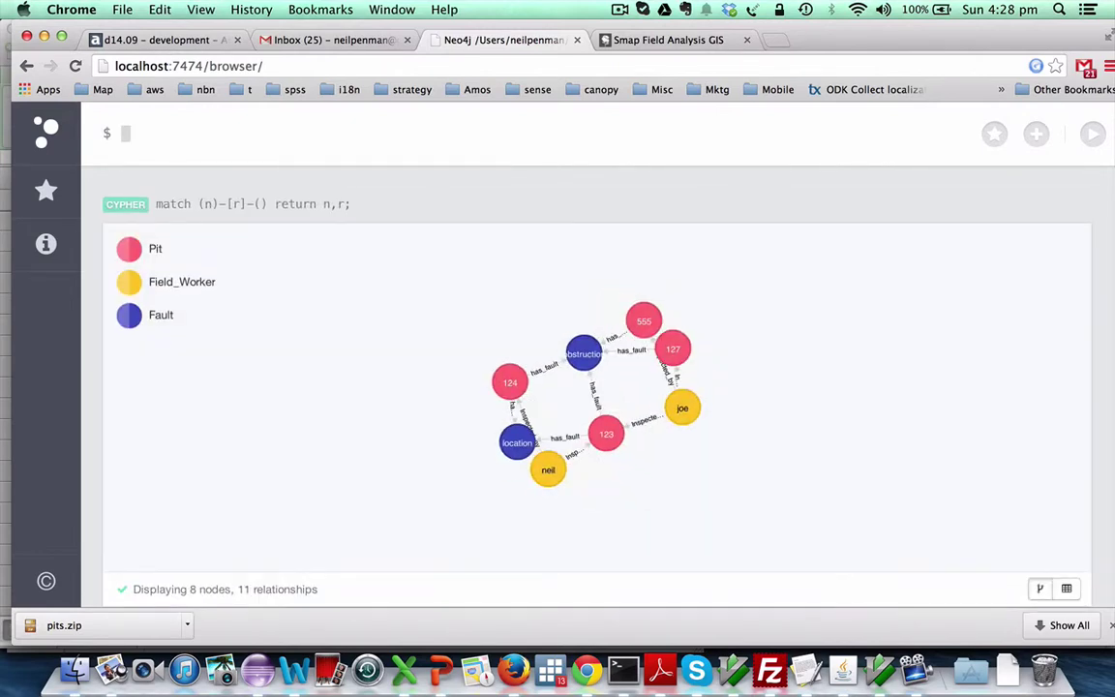
- Pull the location fault node away from the cluster to spread out the graph, and examine the field worker and pit nodes
drag(518, 441, 400, 426)
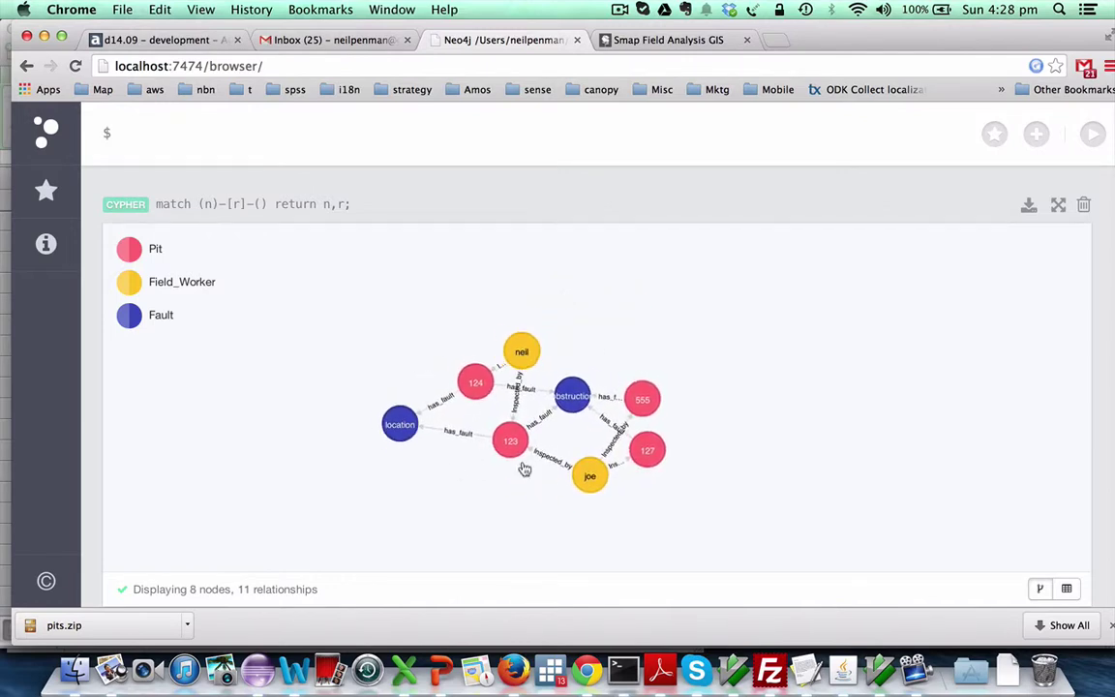
click(519, 343)
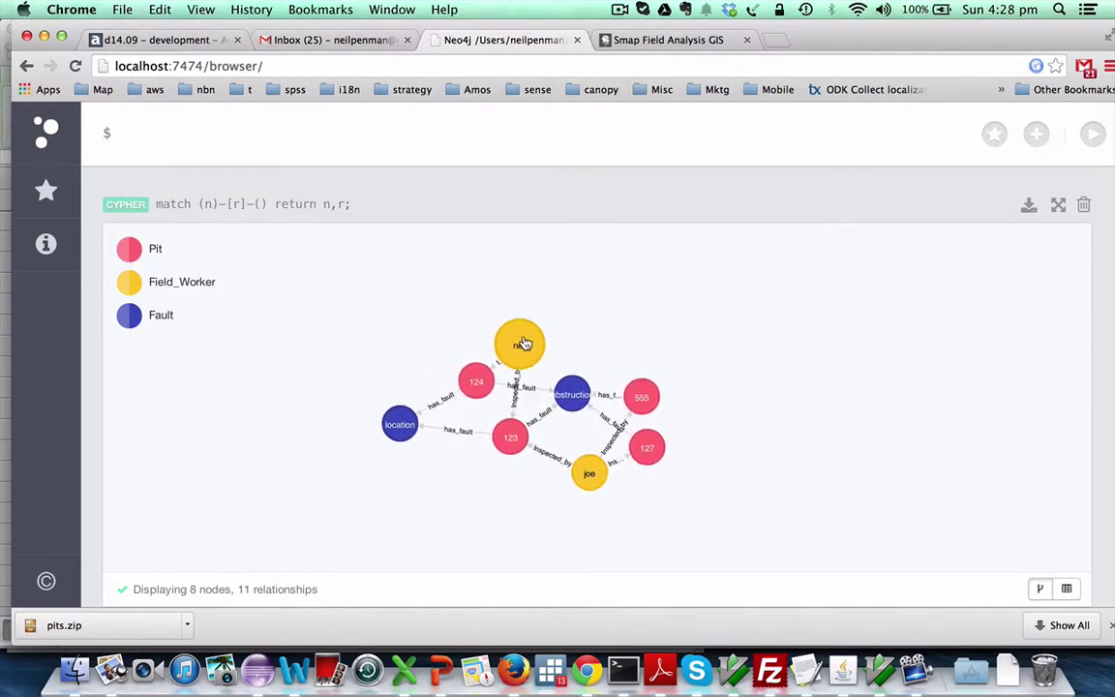
click(514, 451)
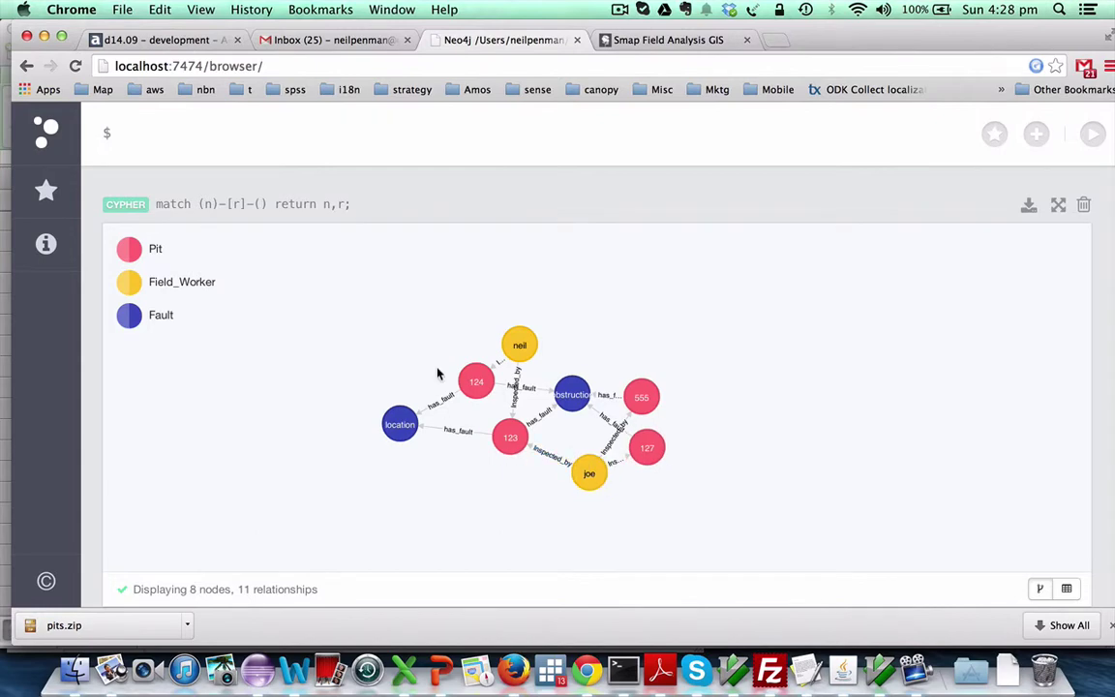
- In Smap Field Analysis, reopen the pits export's survey model and make "Select the type of fault" non-unique on the Fault node
key(super+Tab)
key(super+shift+Tab)
click(620, 40)
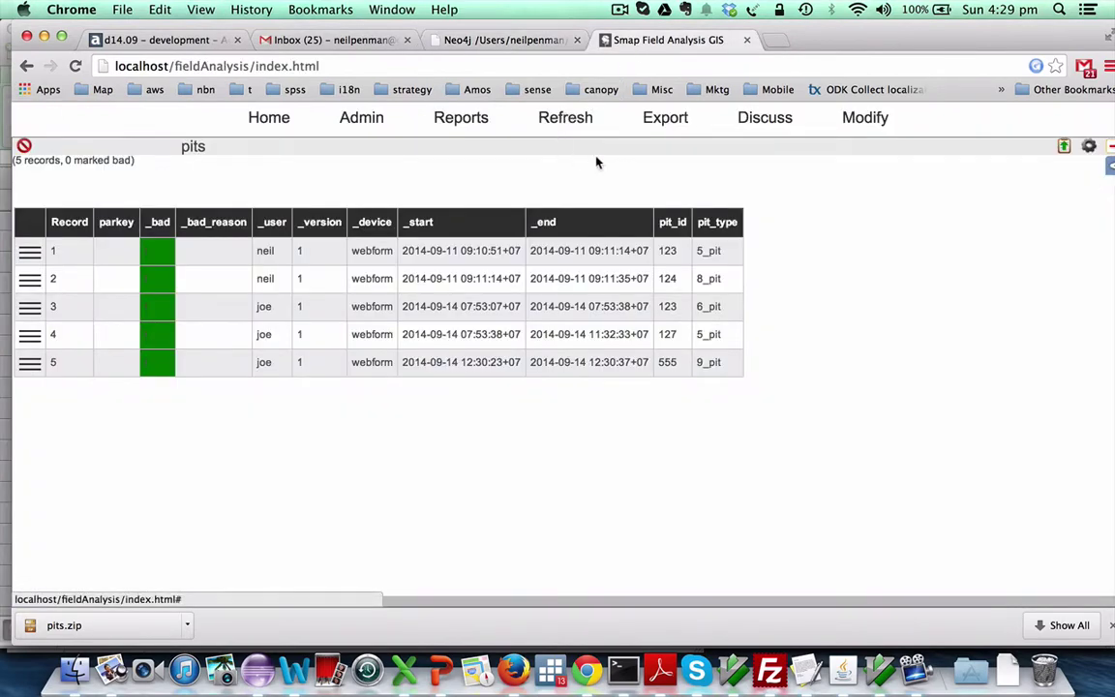
click(661, 120)
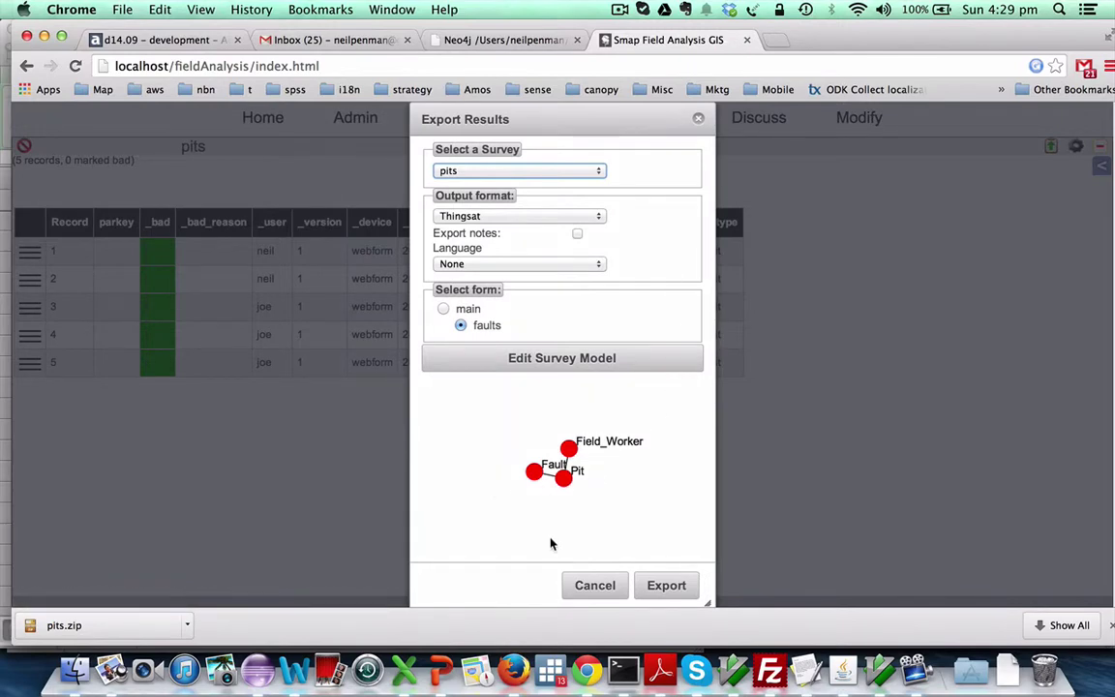
click(568, 366)
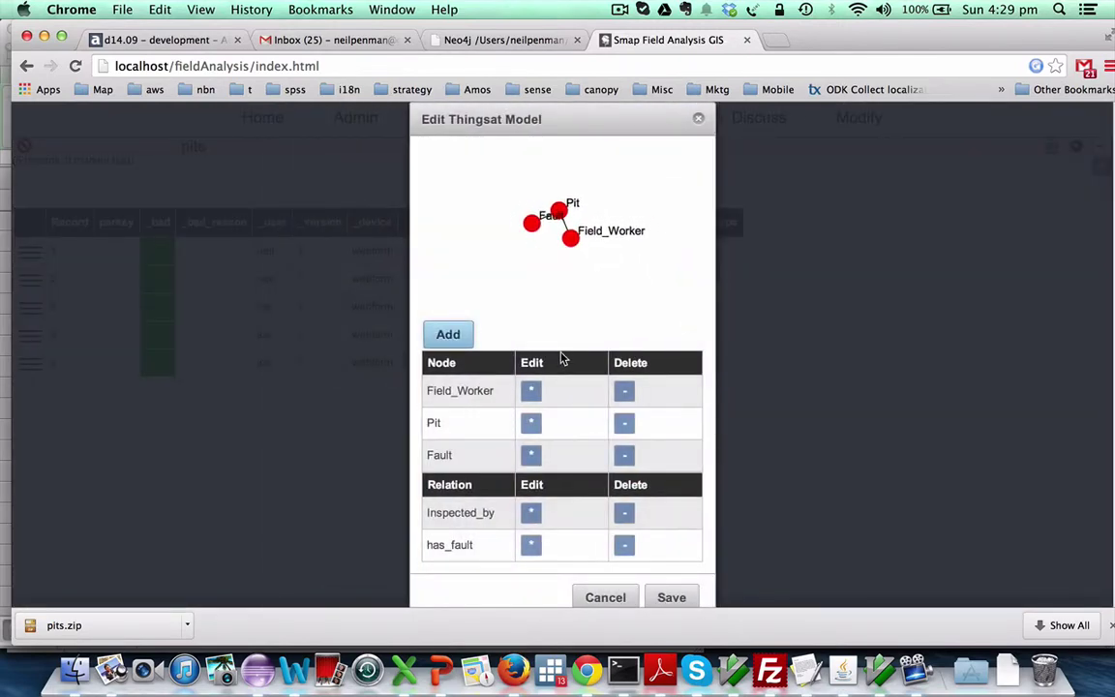
click(531, 455)
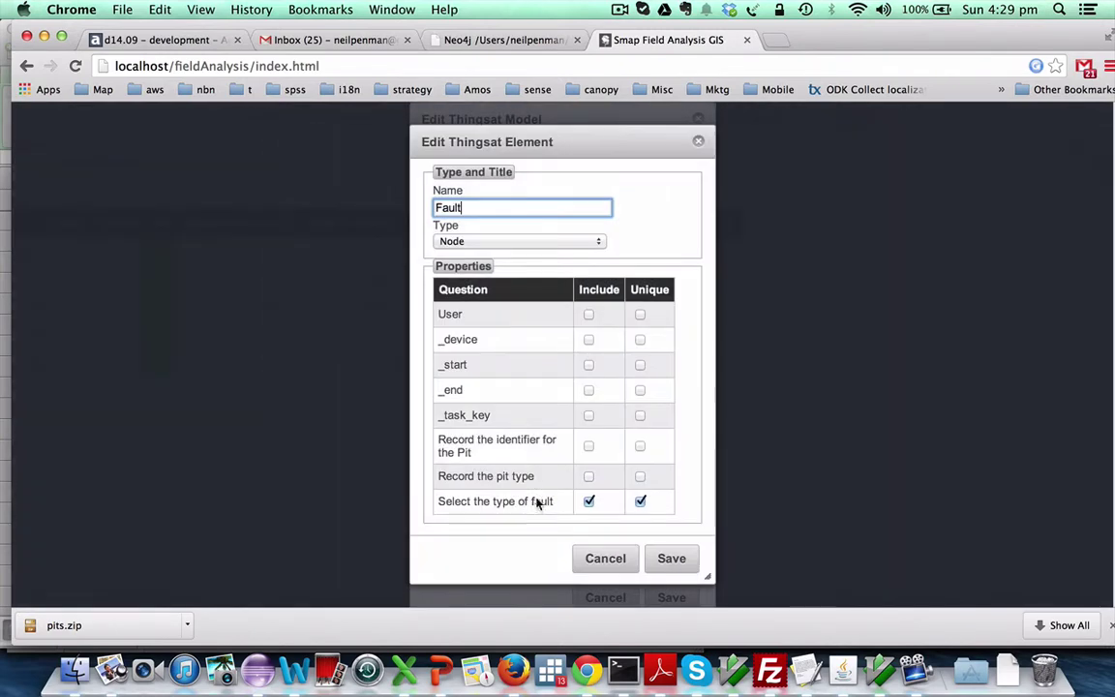
click(641, 502)
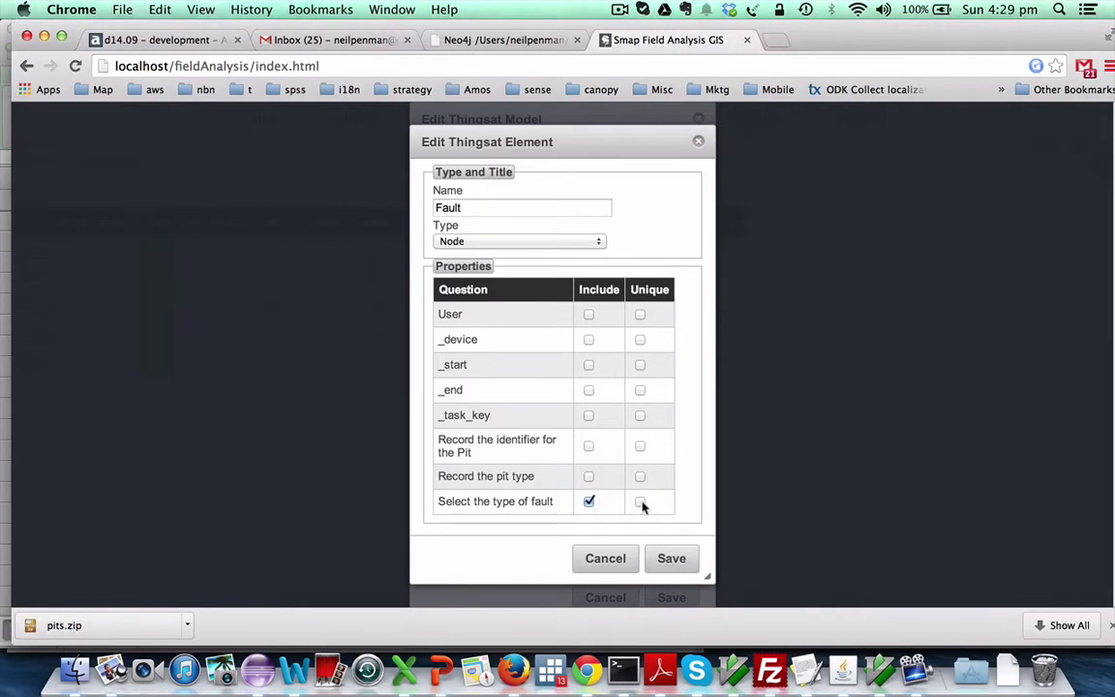
click(671, 560)
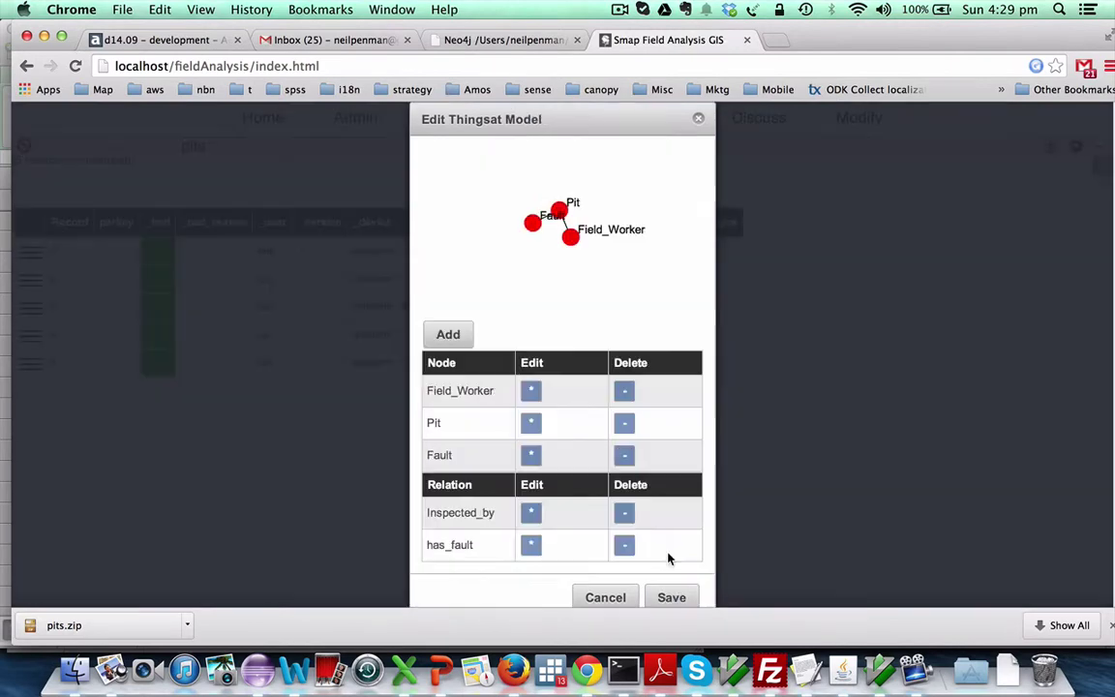
- Add a relation named found_by to the model, going from Field_Worker to Fault
click(448, 335)
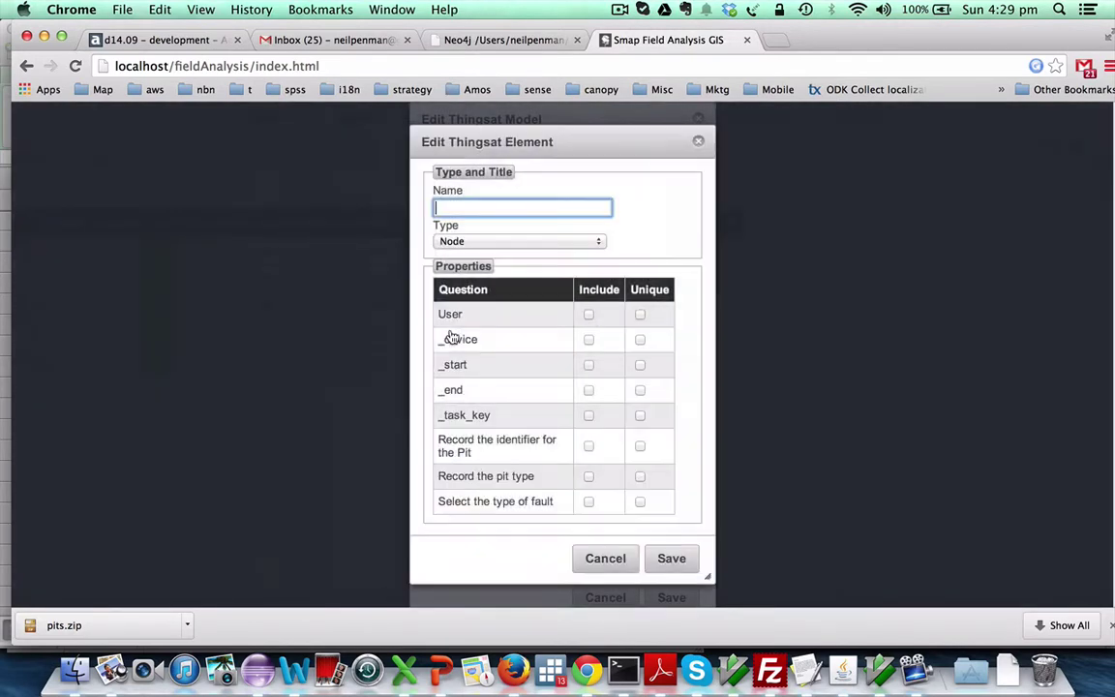
click(462, 206)
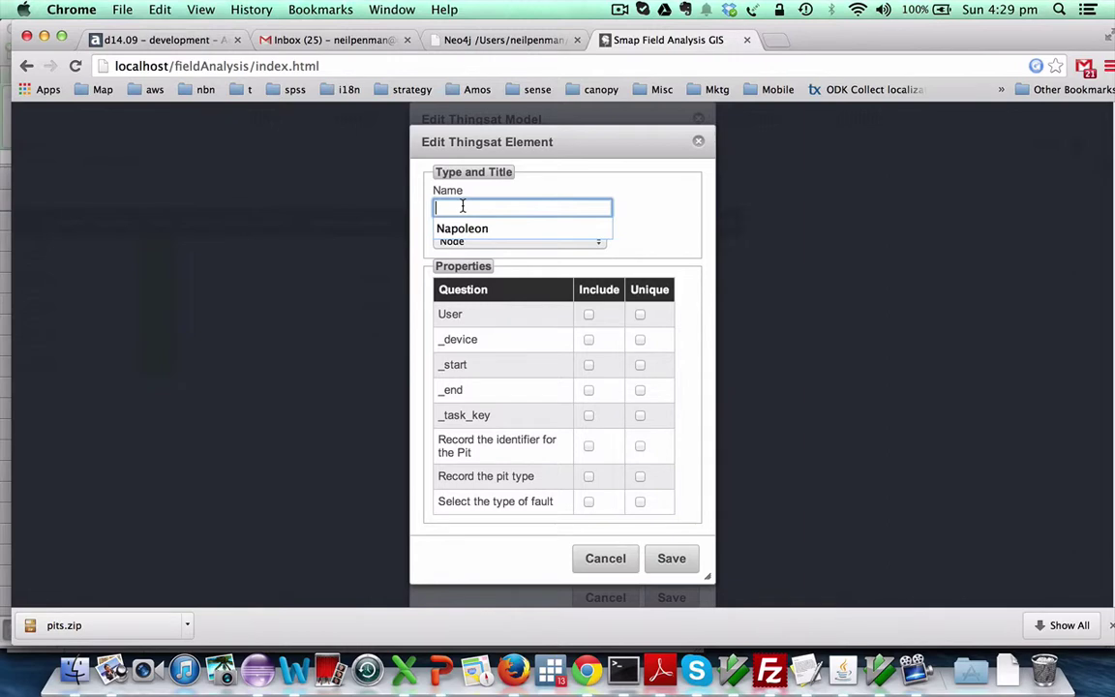
text(found_by)
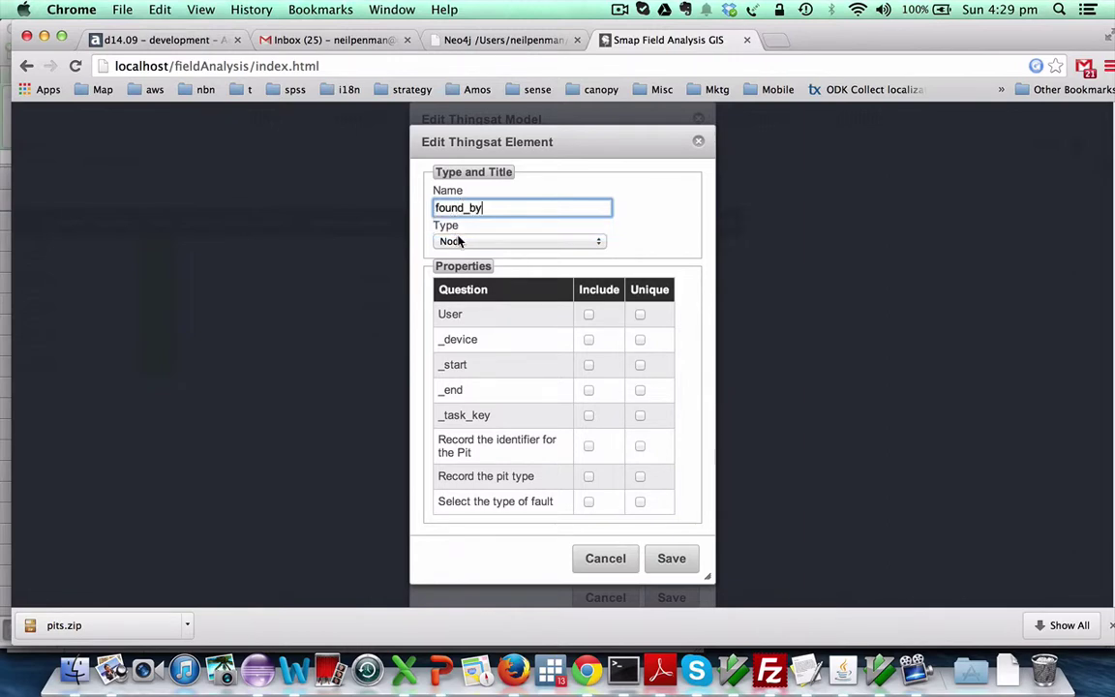
click(461, 241)
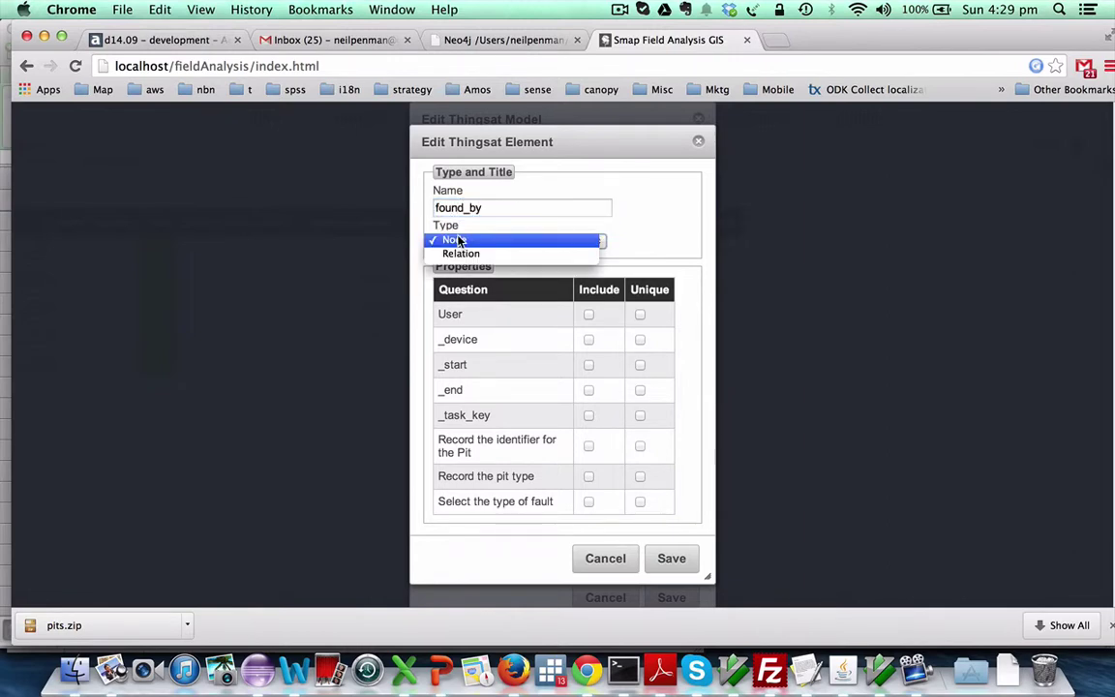
click(457, 253)
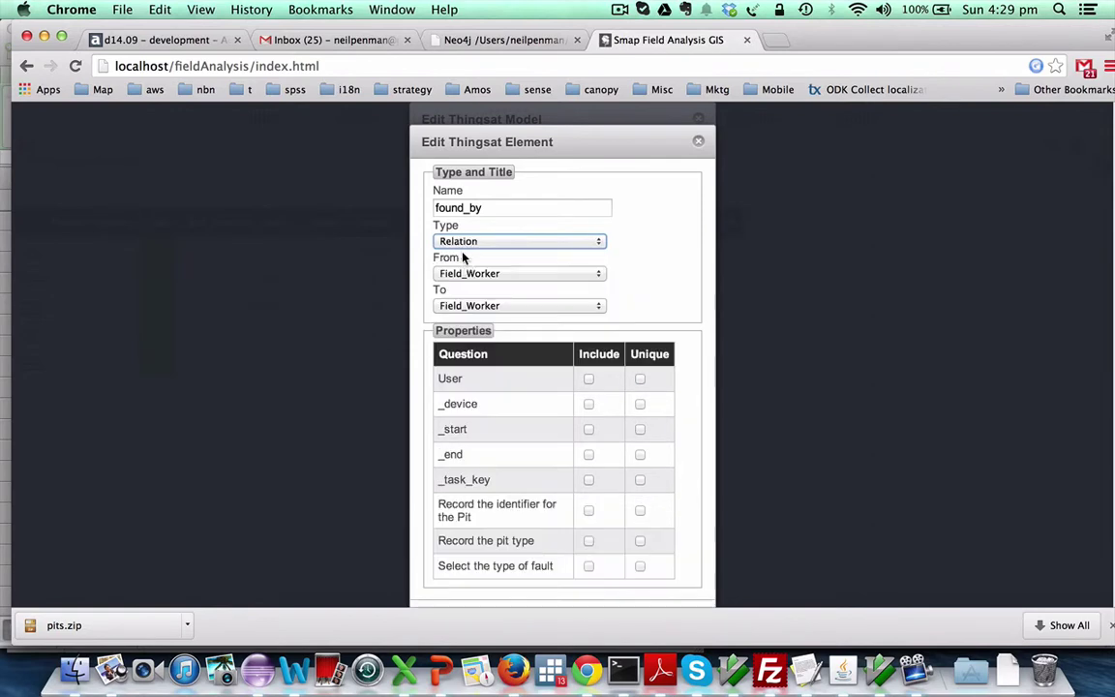
click(468, 306)
click(458, 332)
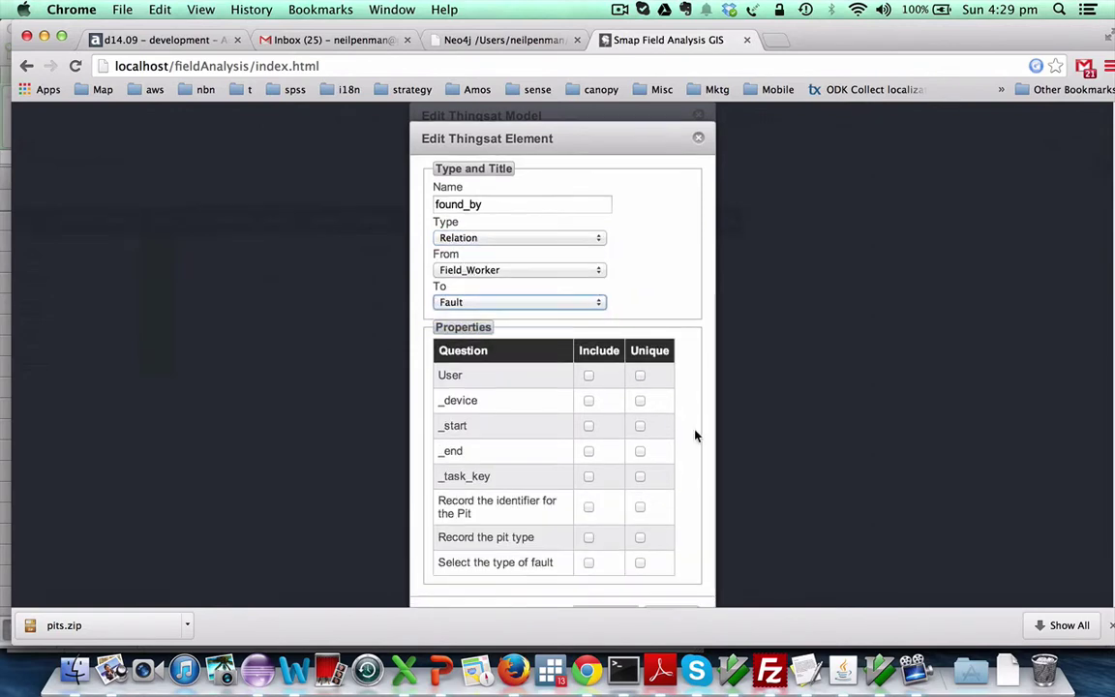
scroll(694, 436, down, 2)
click(672, 582)
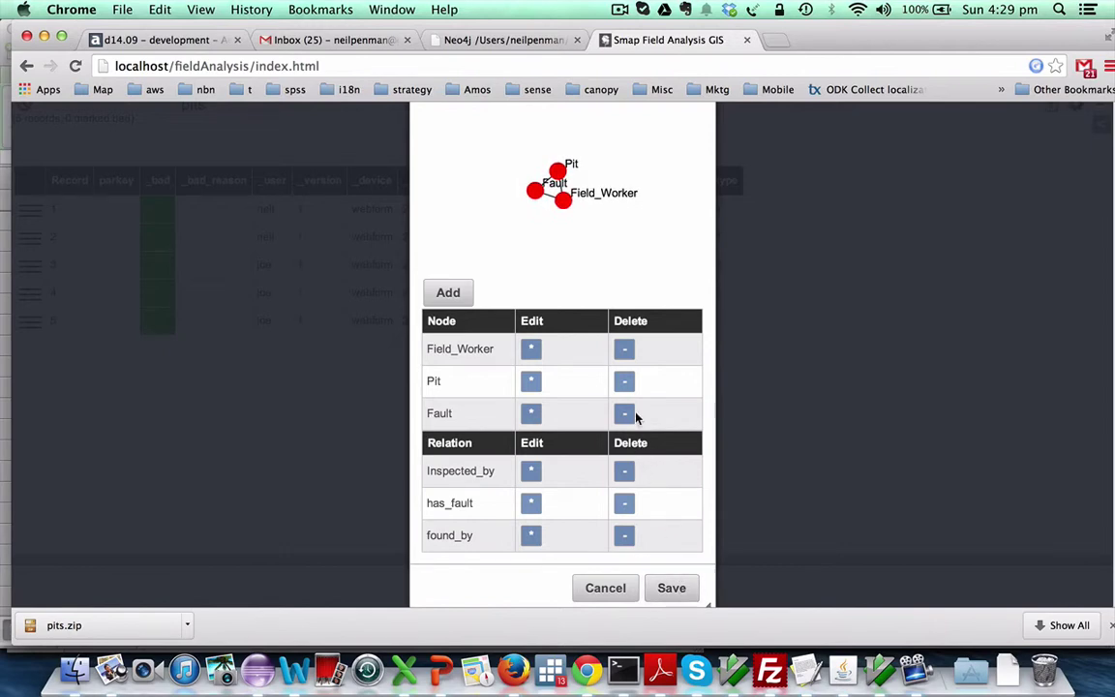
- Switch to the Neo4j browser and clear the existing graph by running "match (n)-[r]-() delete n,r;"
key(super+Tab)
key(super+shift+Tab)
click(450, 37)
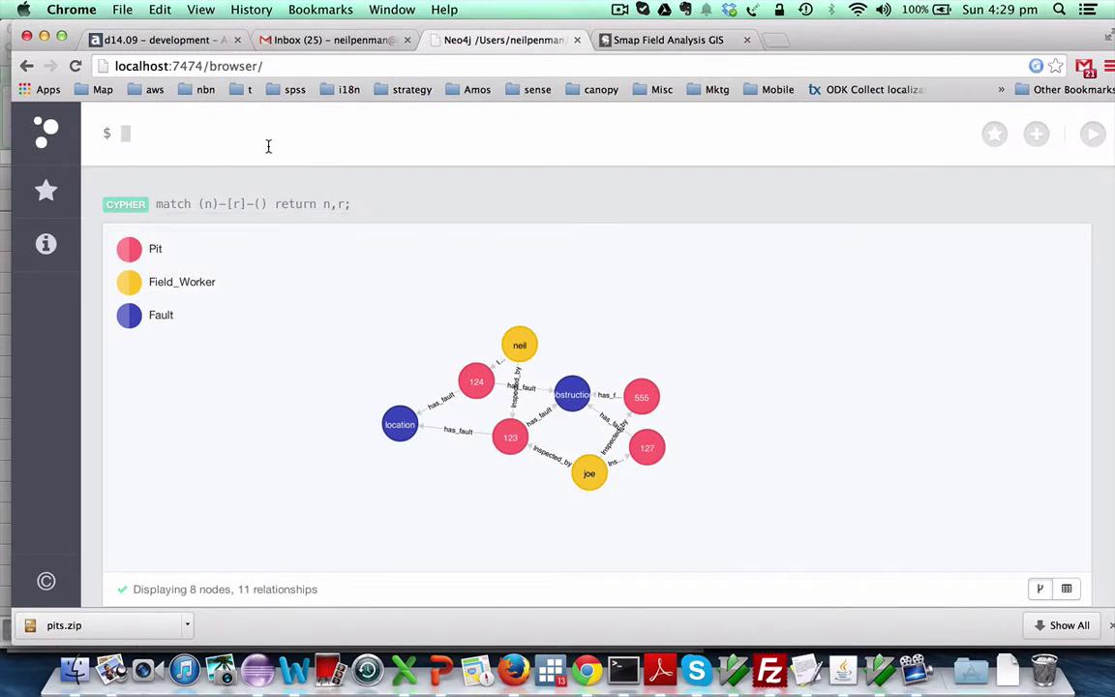
key(Up)
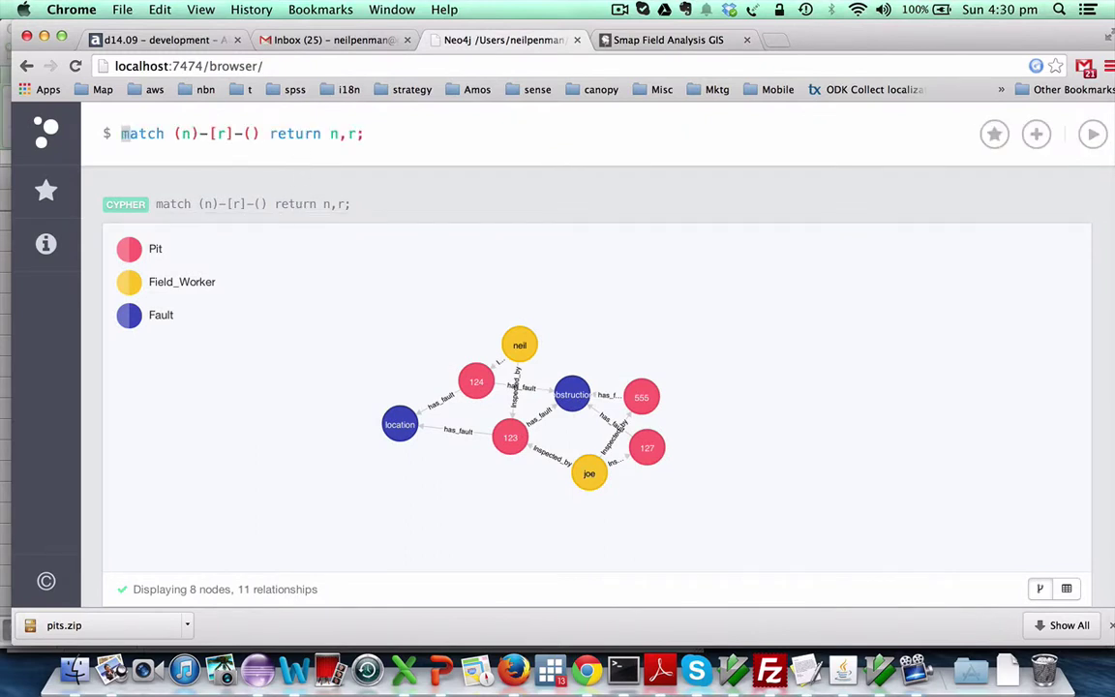
key(Right)
key(Right)
key(Right)
key(Right)
key(Right)
key(Right)
key(Right)
key(Right)
key(Right)
key(Right)
key(Right)
key(Right)
key(Right)
key(Right)
key(Right)
key(Right)
key(Right)
key(Right)
key(Right)
key(Right)
key(Right)
key(BackSpace)
key(BackSpace)
key(BackSpace)
key(BackSpace)
key(BackSpace)
key(BackSpace)
text(delete)
key(Return)
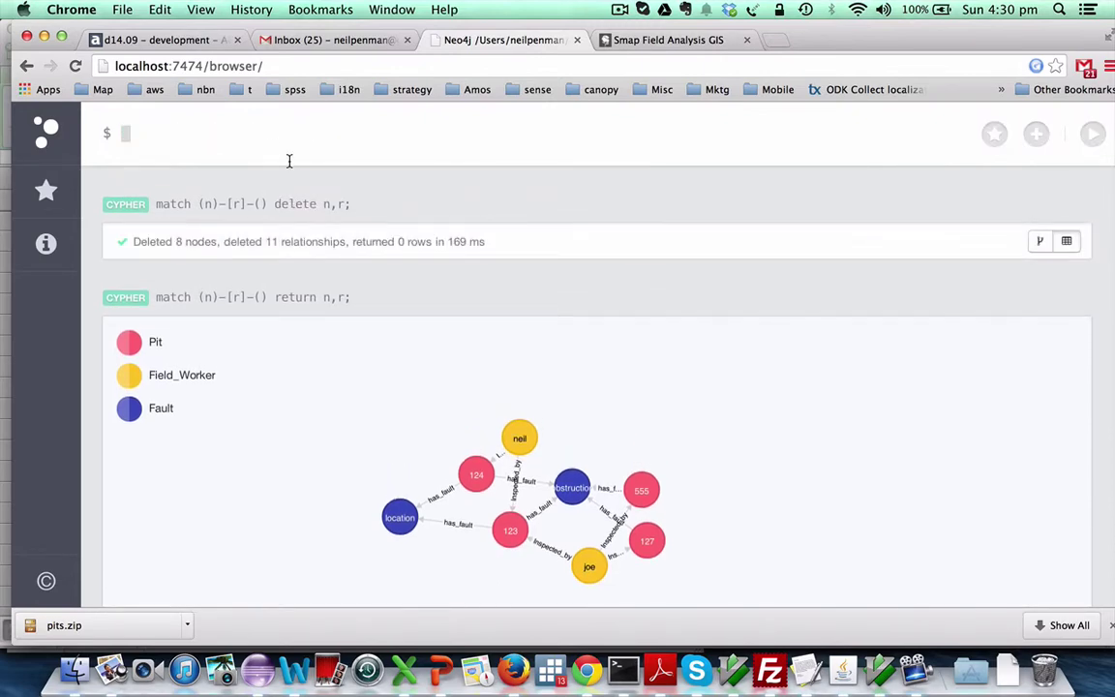
- Return to Smap Field Analysis, save the revised Thingsat model and export the pits survey results again
key(super+Tab)
key(super+shift+Tab)
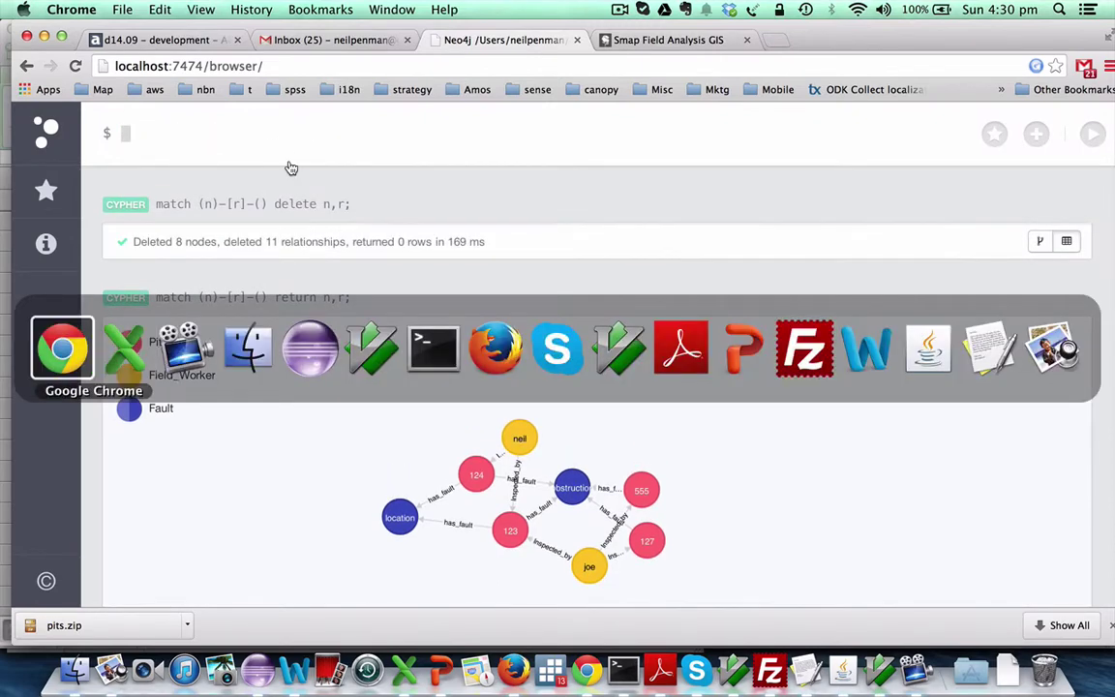
click(658, 39)
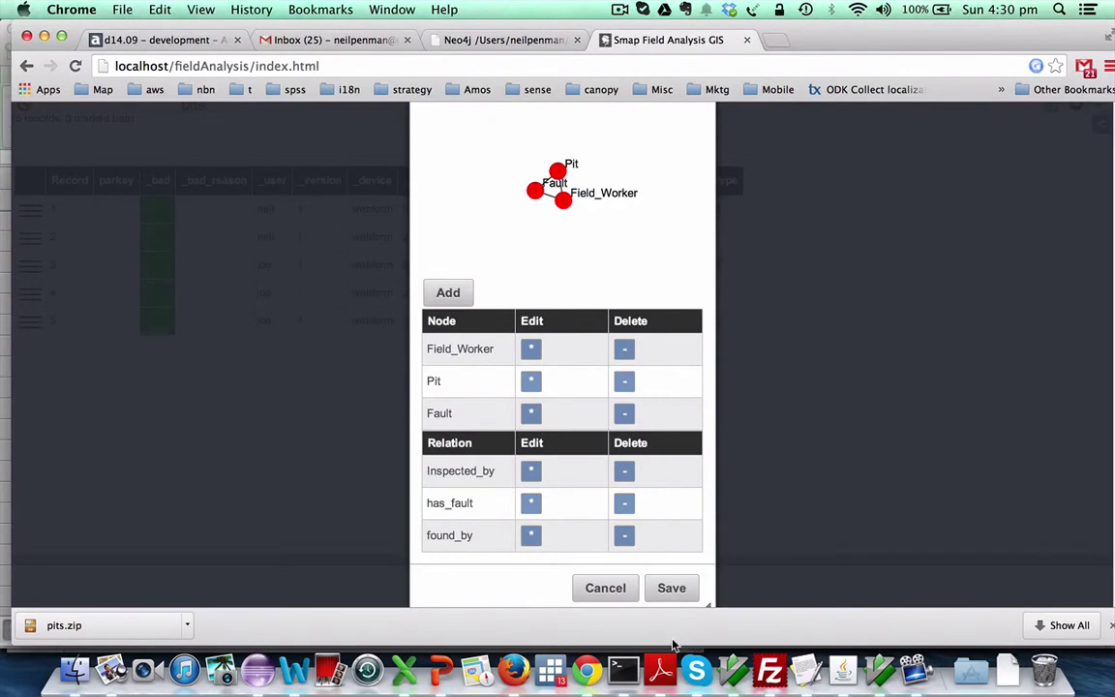
click(668, 587)
click(668, 580)
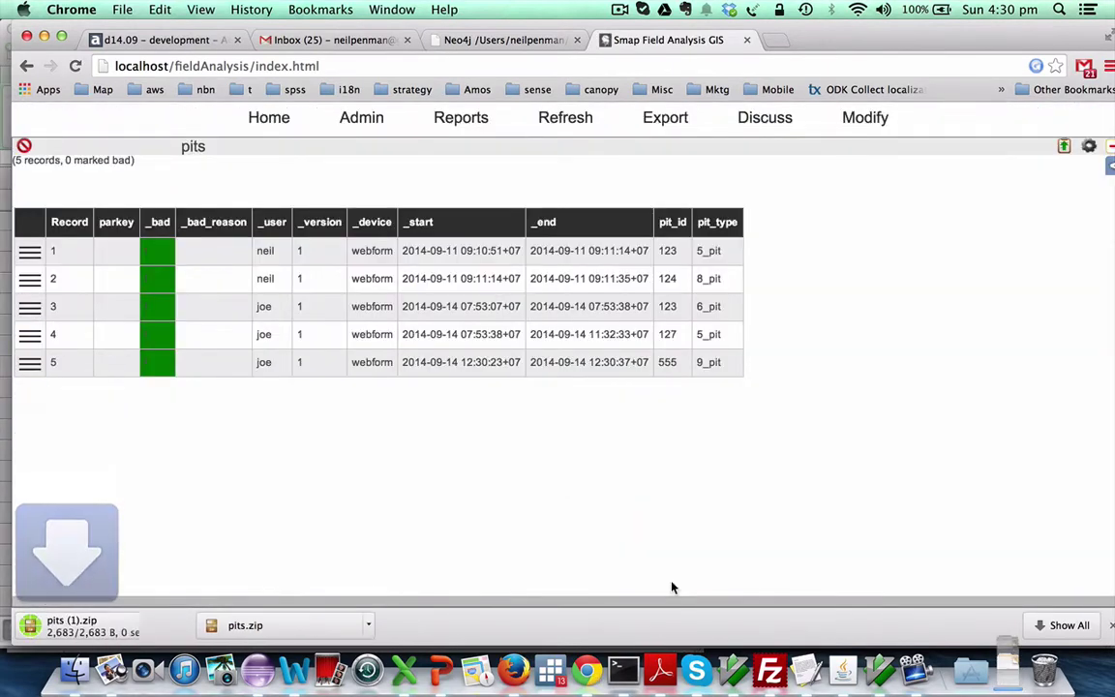
- Rerun "match (n)-[r]-() return n,r;" in the Neo4j browser and move the pit 124 node outward to spread out the graph
key(super+Tab)
key(super+shift+Tab)
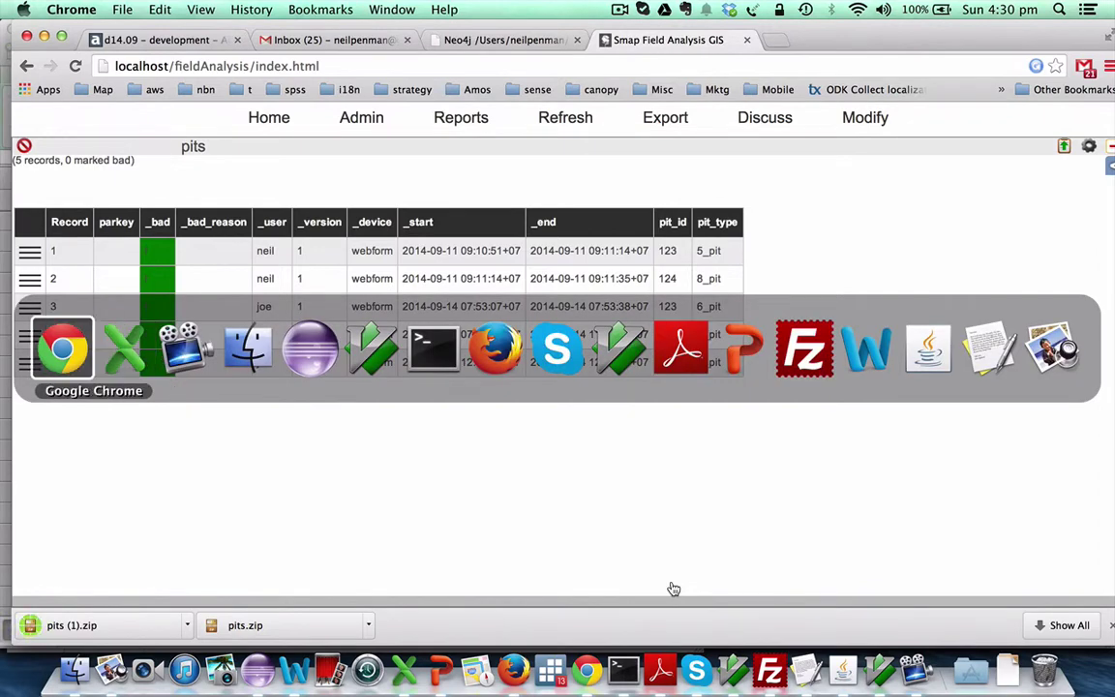
click(459, 37)
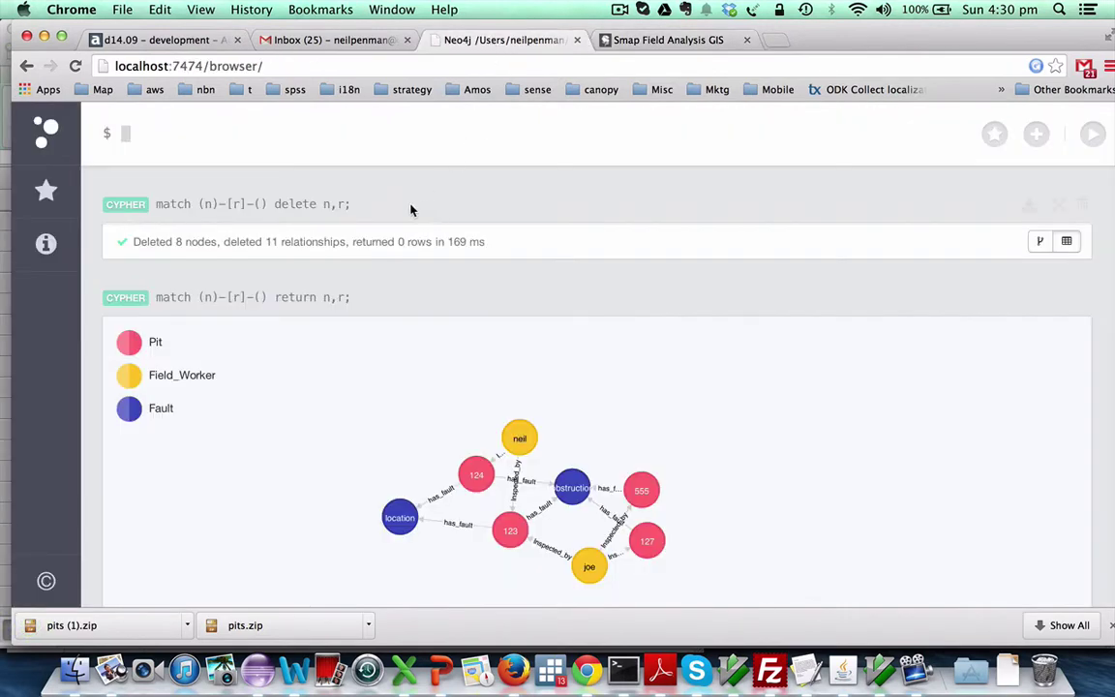
key(Up)
key(Up)
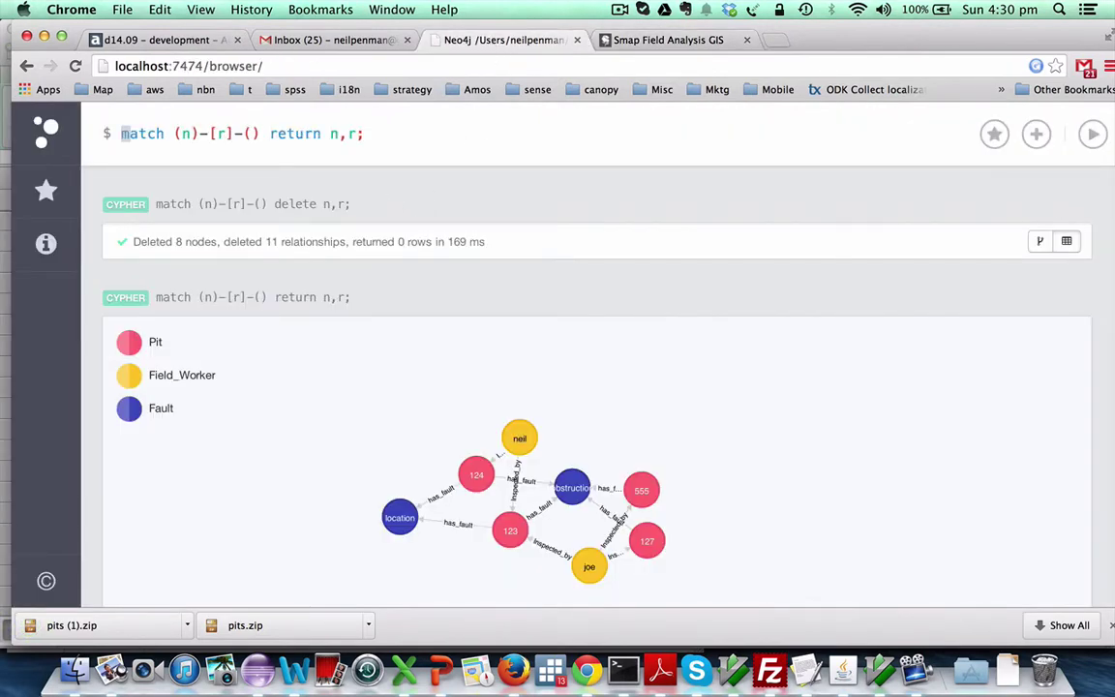
key(Return)
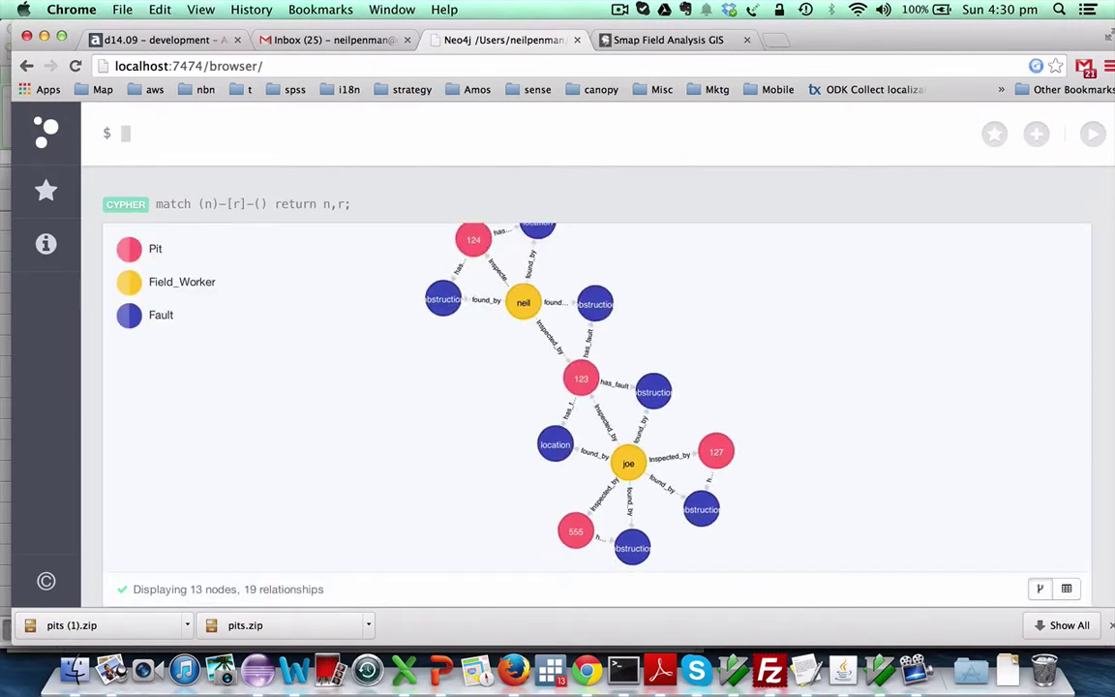
drag(471, 242, 355, 404)
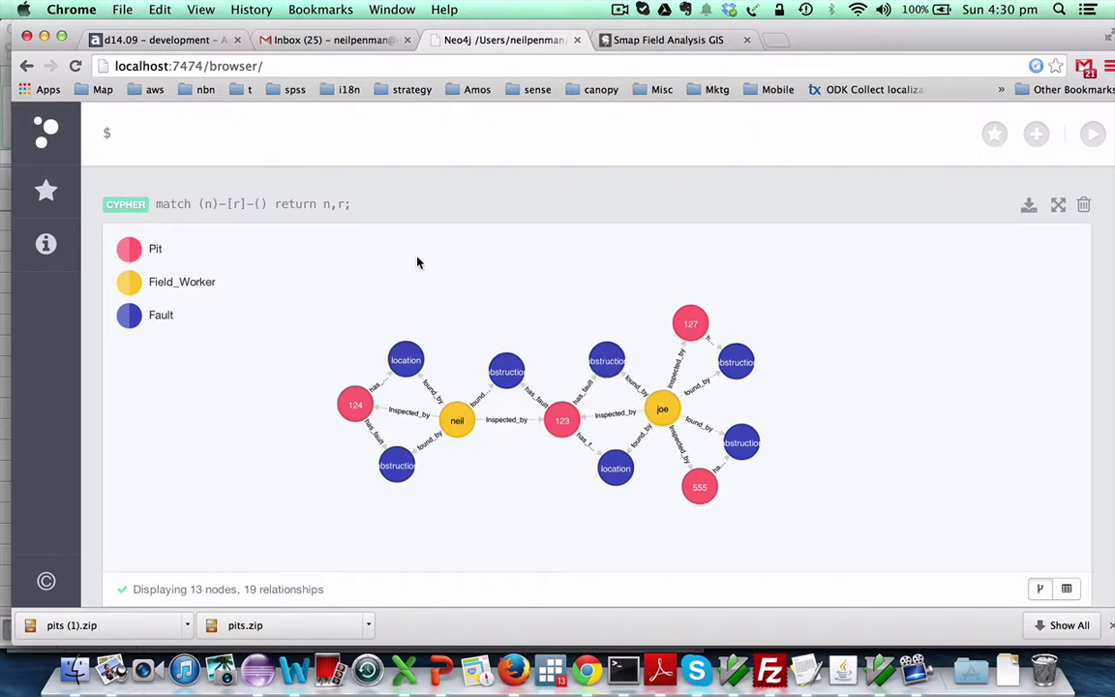
- Switch back to the pits survey records in Smap Field Analysis
key(super+Tab)
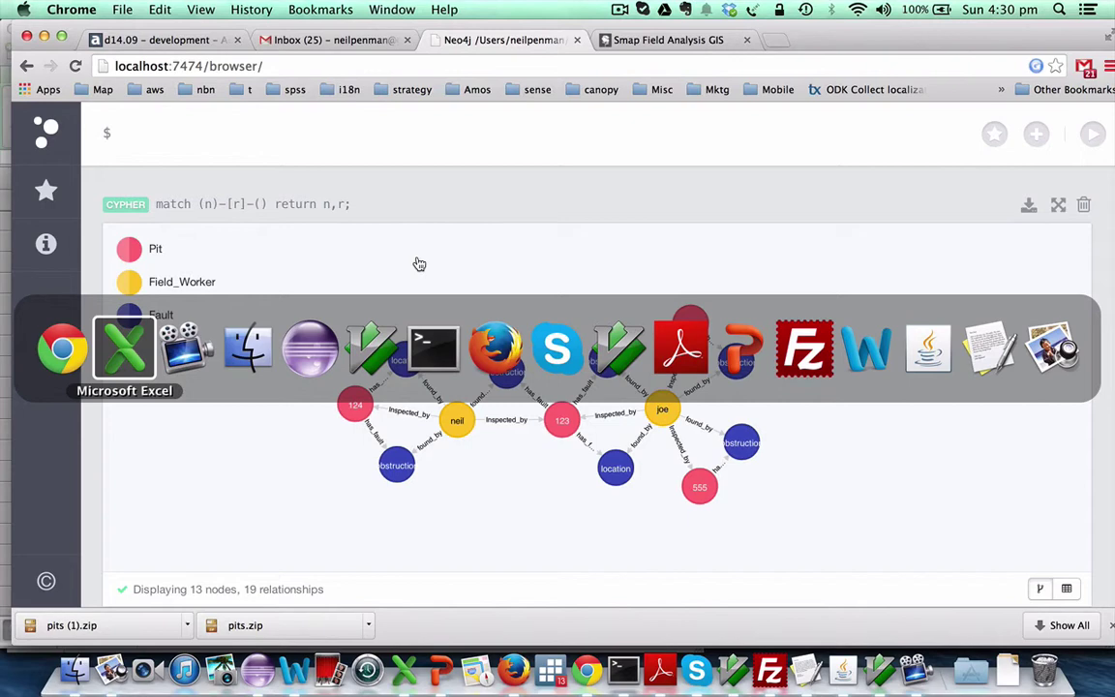
key(super+shift+Tab)
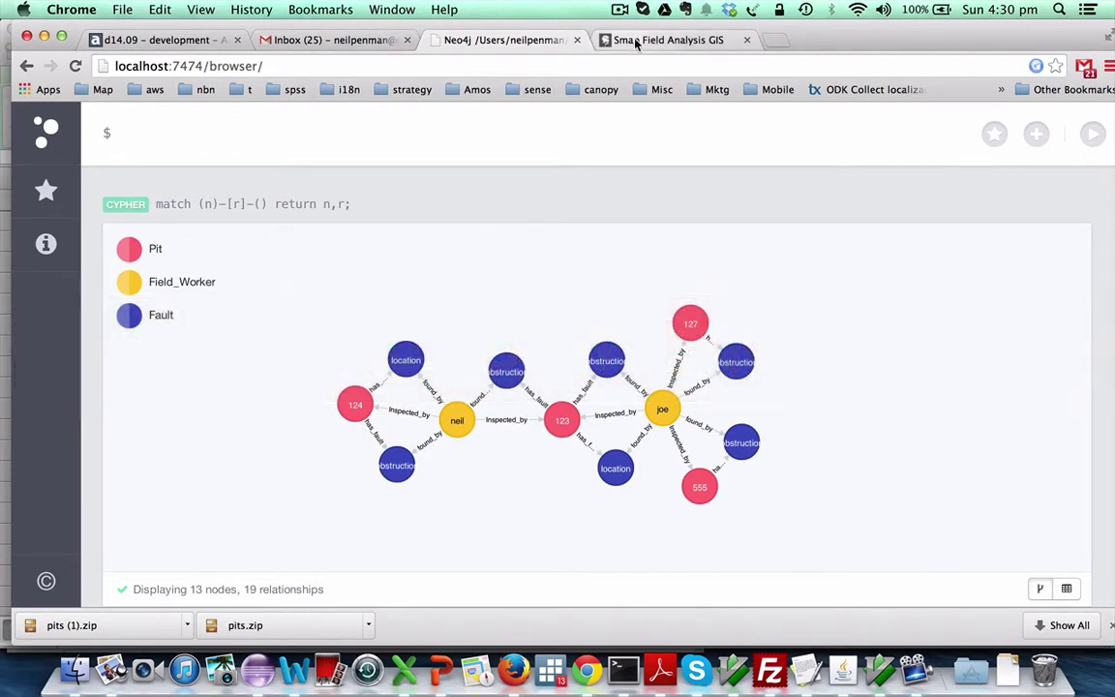
click(636, 42)
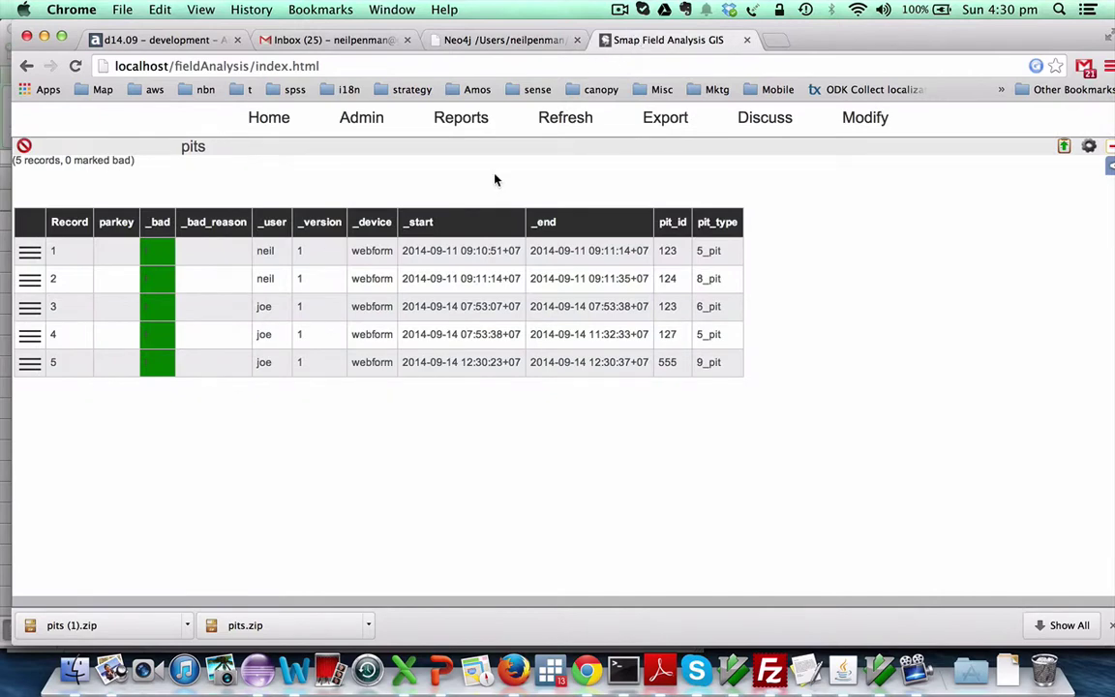
- Leave the analysis page and open the pits survey of the editor project as a web form
click(375, 124)
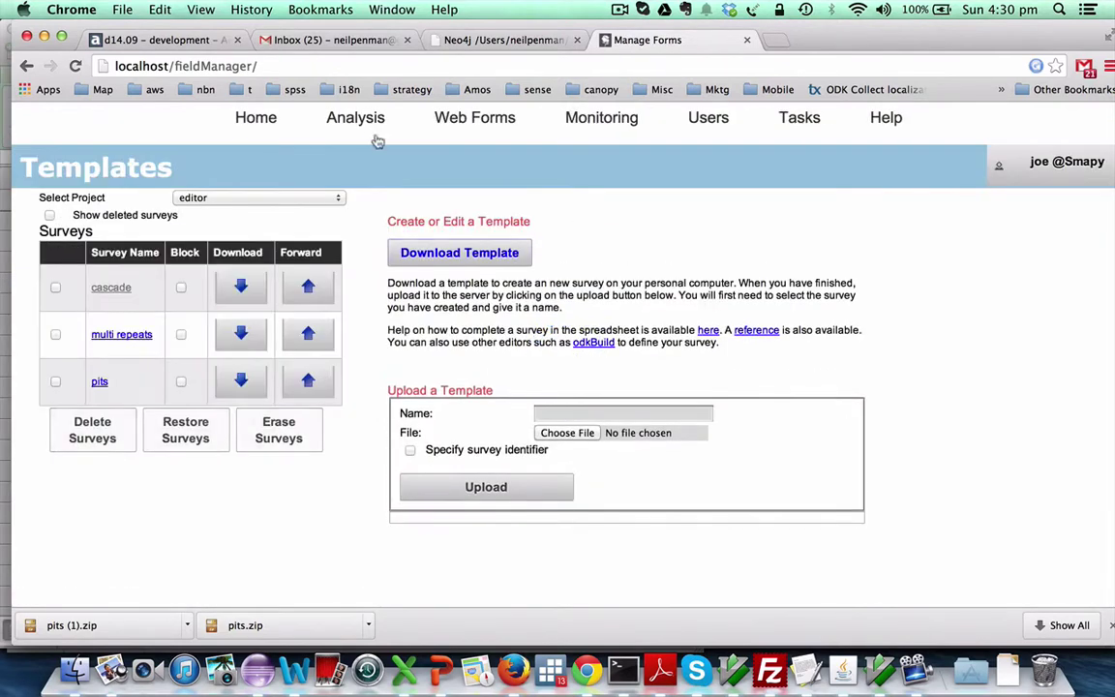
click(473, 118)
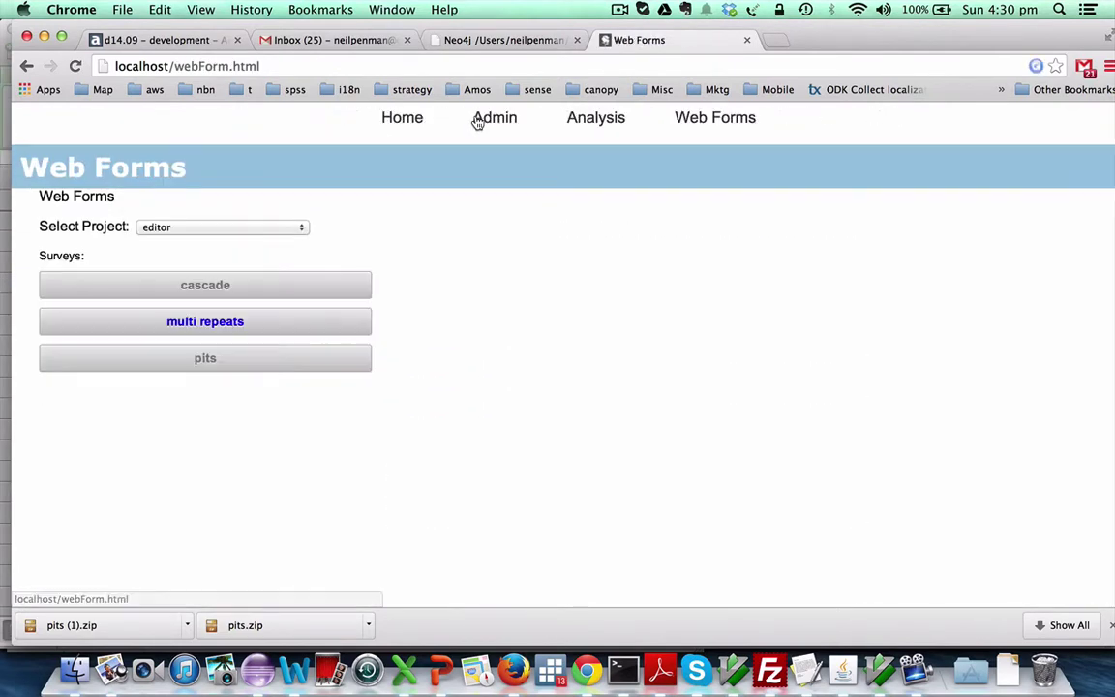
click(200, 358)
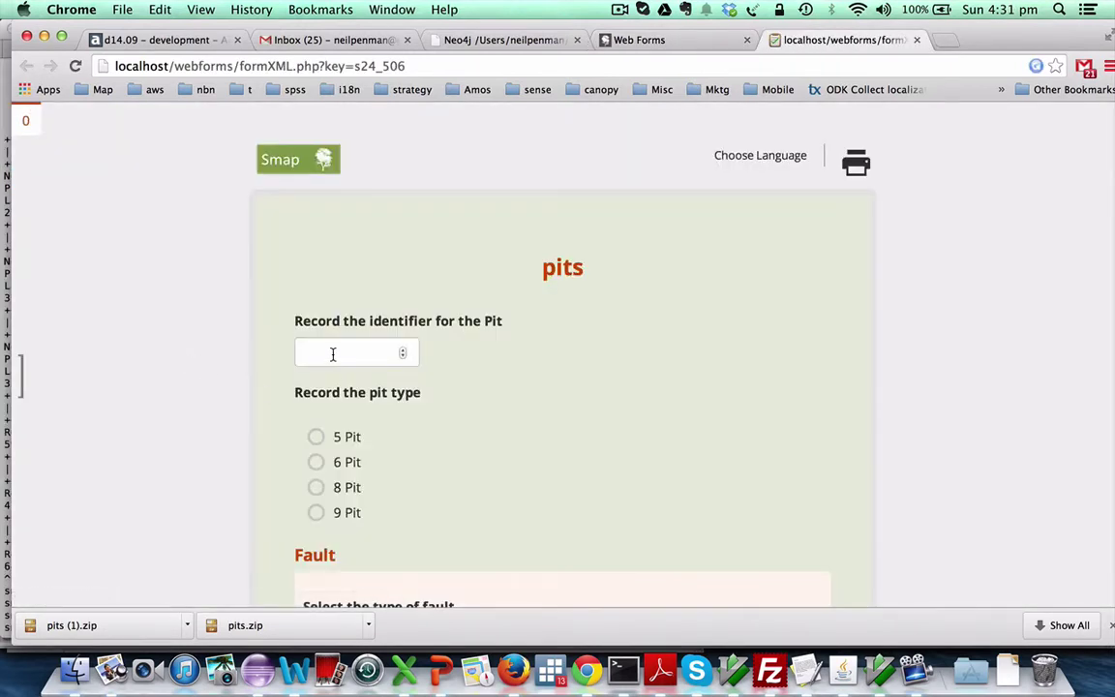
- Enter 888 as the pit identifier and choose 6 Pit as the pit type
click(332, 355)
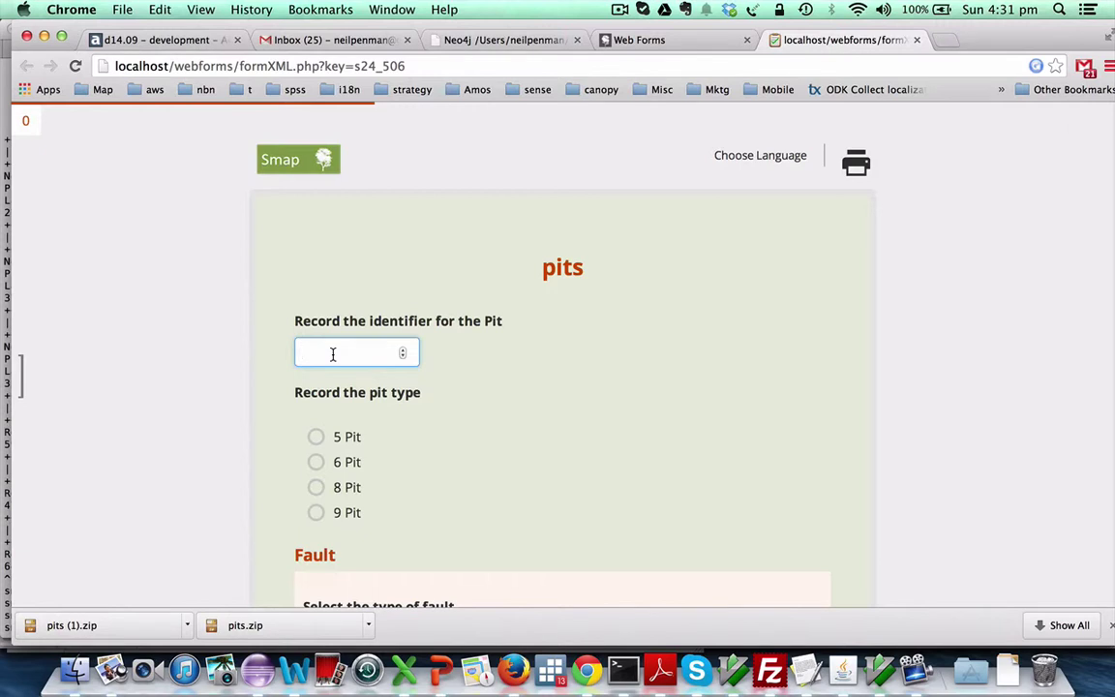
text(888)
click(315, 462)
- Record two faults, "Pit buried or physical obstruction" and "Wrong Location", for the pit and submit the form
scroll(480, 465, down, 2)
scroll(521, 409, down, 4)
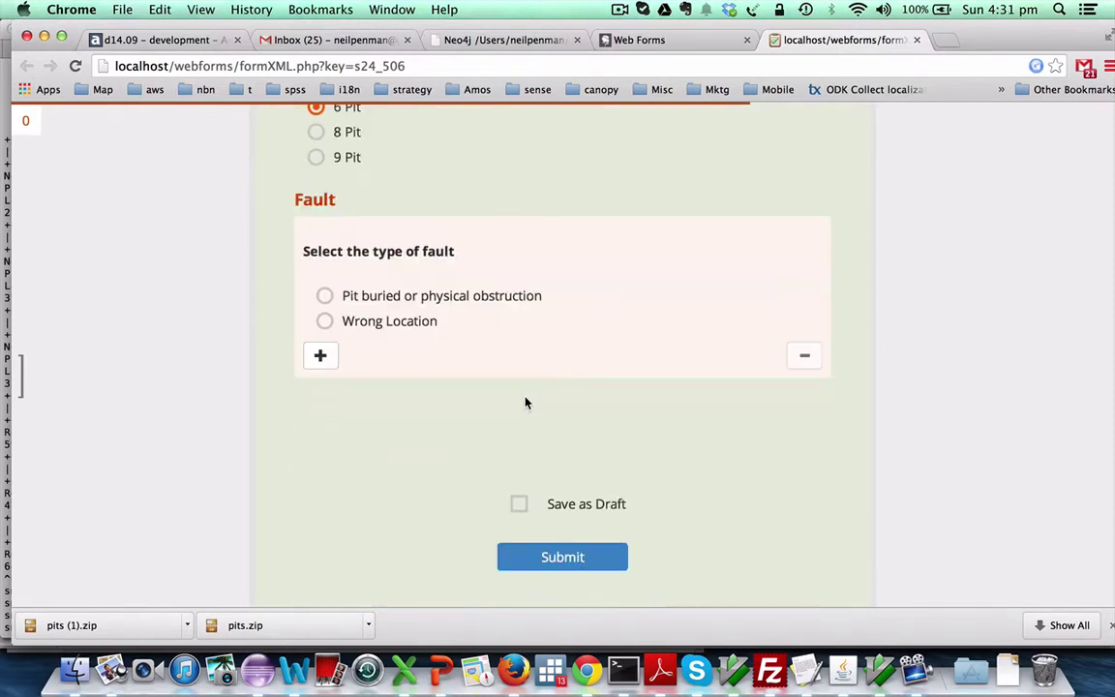
click(324, 295)
click(322, 355)
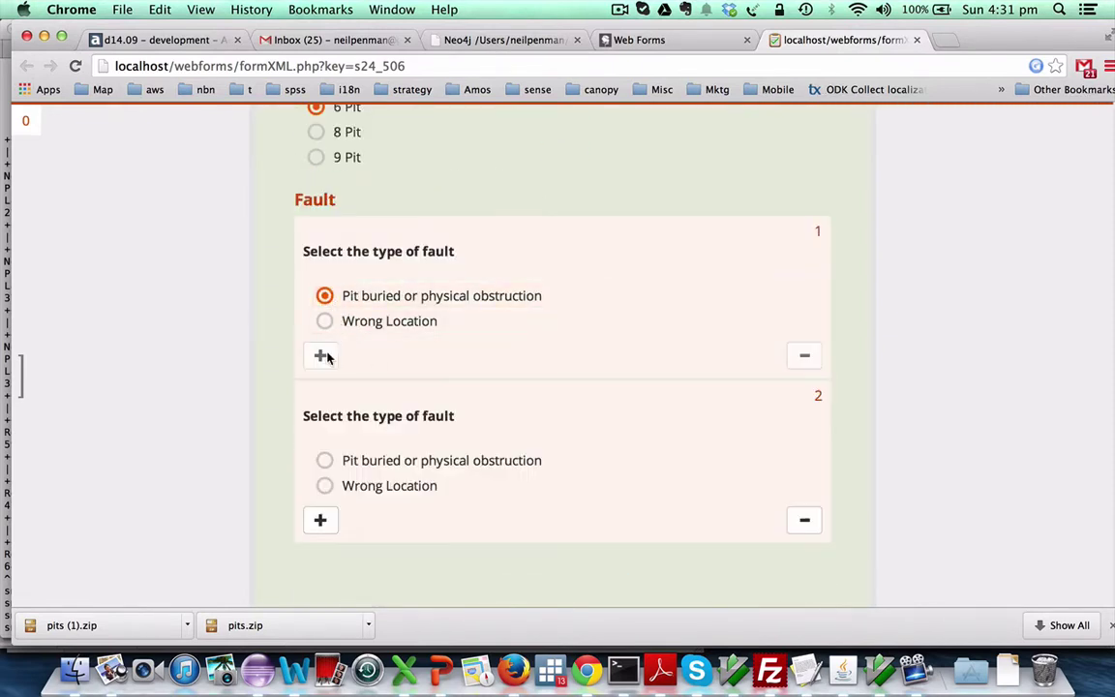
click(325, 486)
scroll(259, 486, down, 3)
click(570, 569)
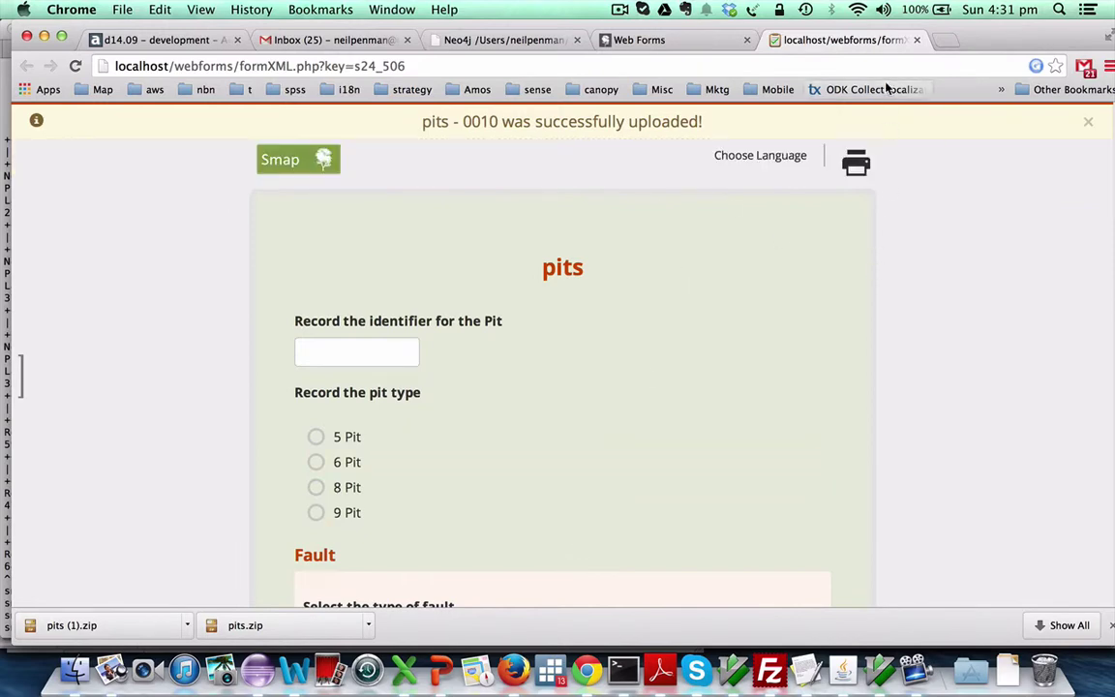
- Return from the submitted form to the Smap Field Analysis page
key(super+Tab)
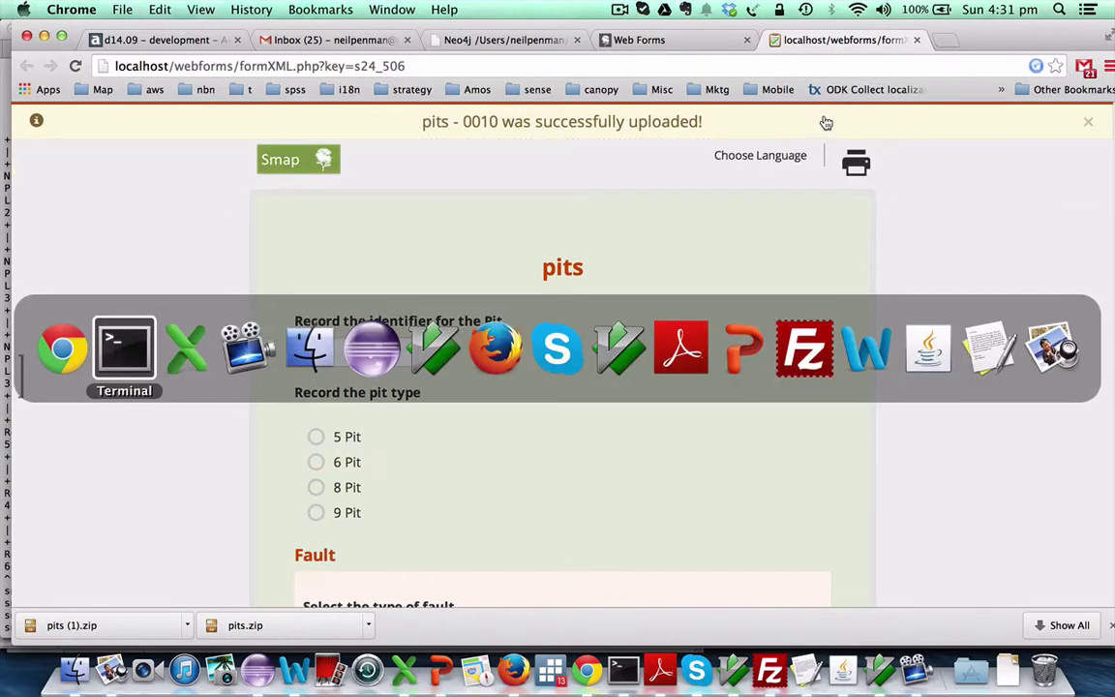
key(super+shift+Tab)
click(631, 40)
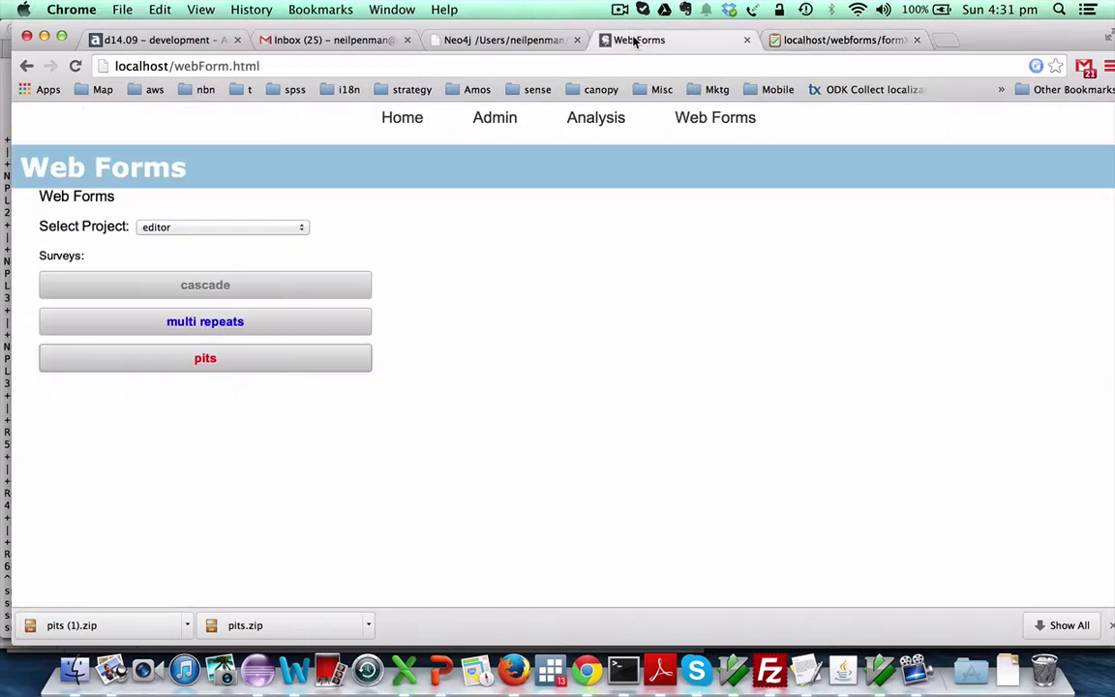
click(596, 117)
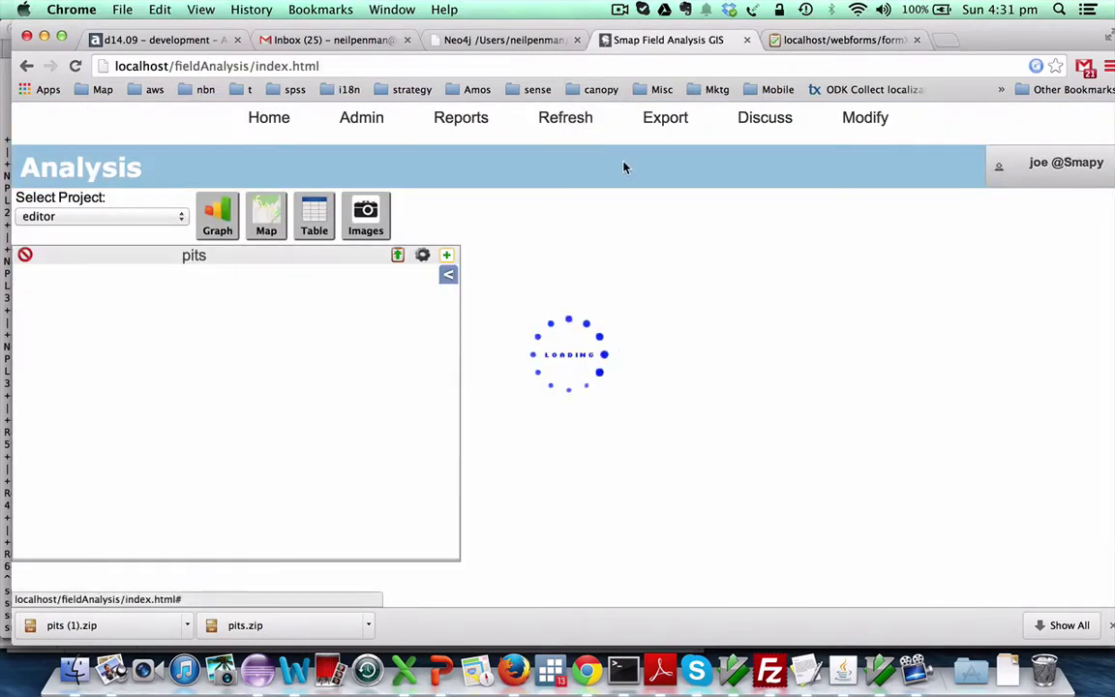
- Export the pits survey results in Thingsat format using the faults form
click(669, 118)
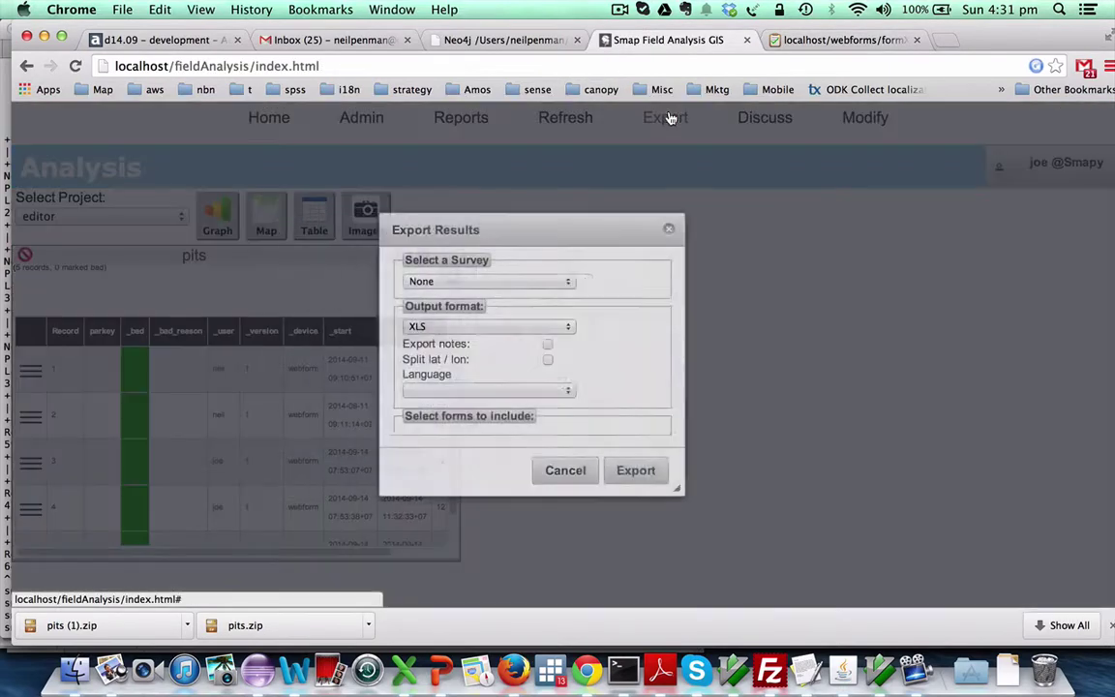
click(475, 282)
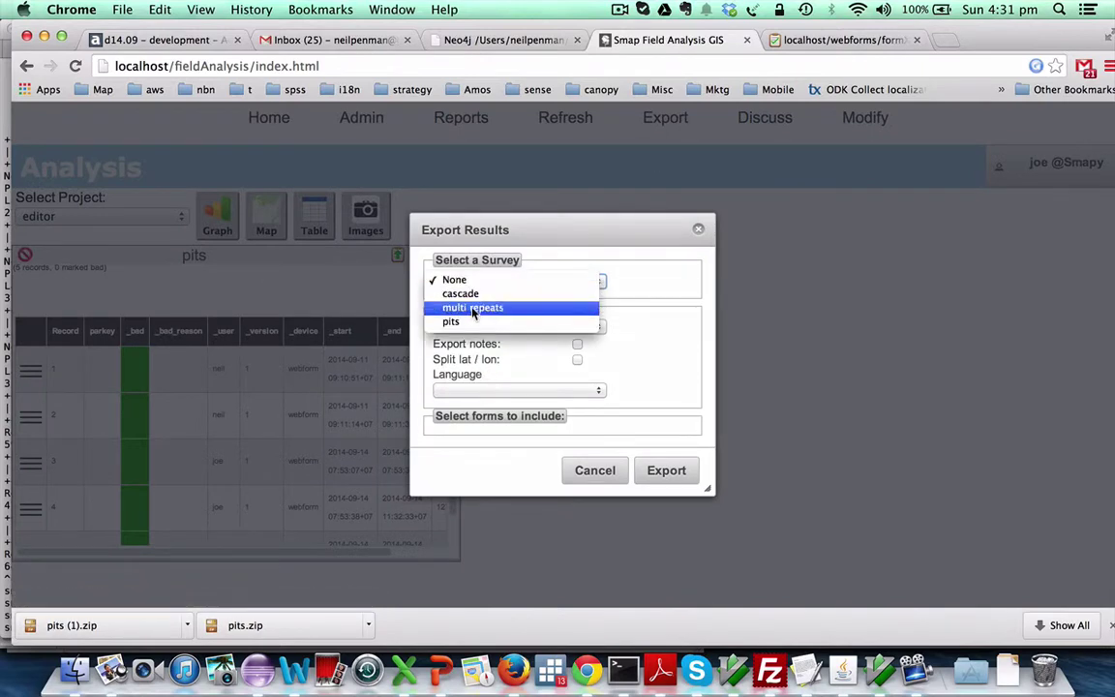
click(472, 321)
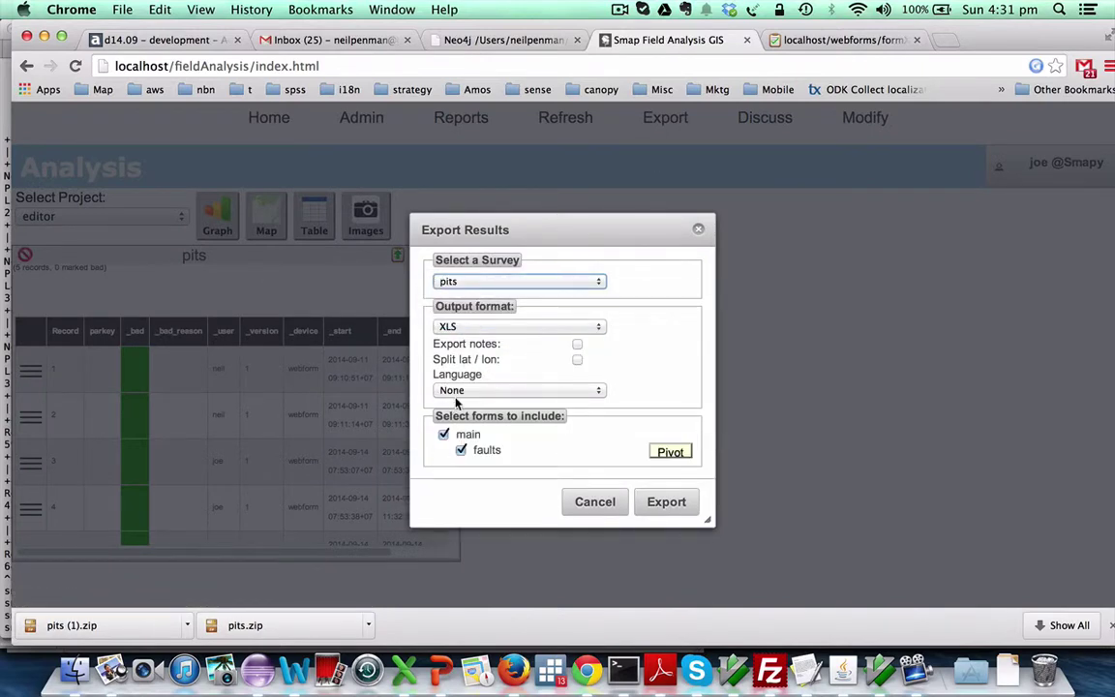
click(459, 328)
click(453, 423)
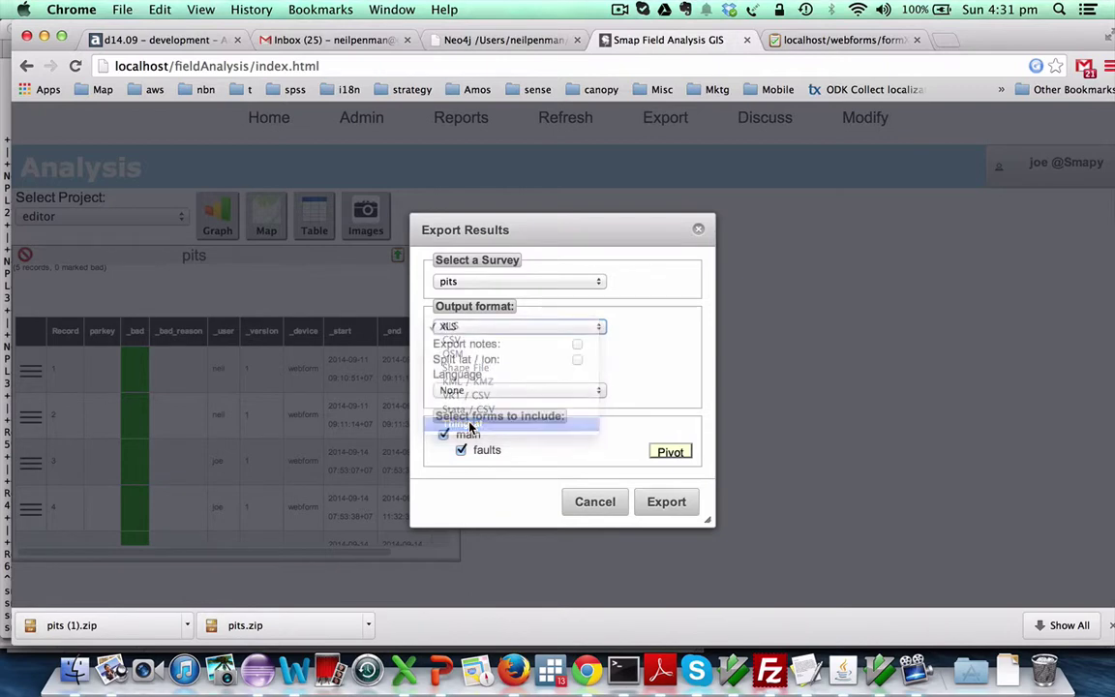
click(461, 435)
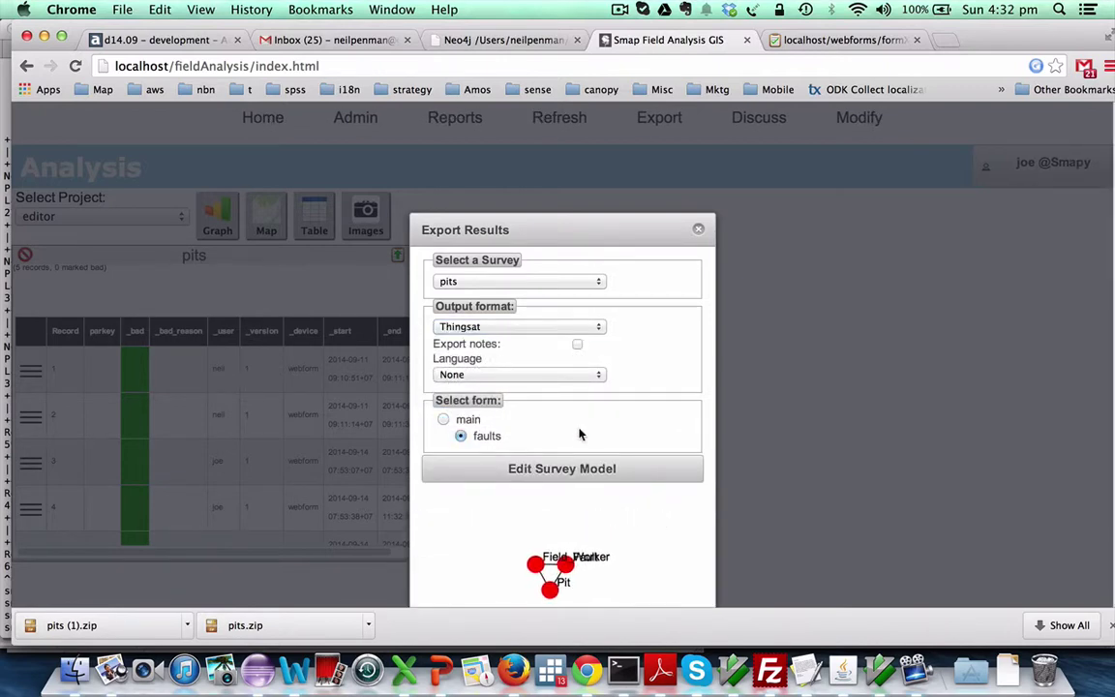
scroll(599, 438, down, 3)
click(667, 581)
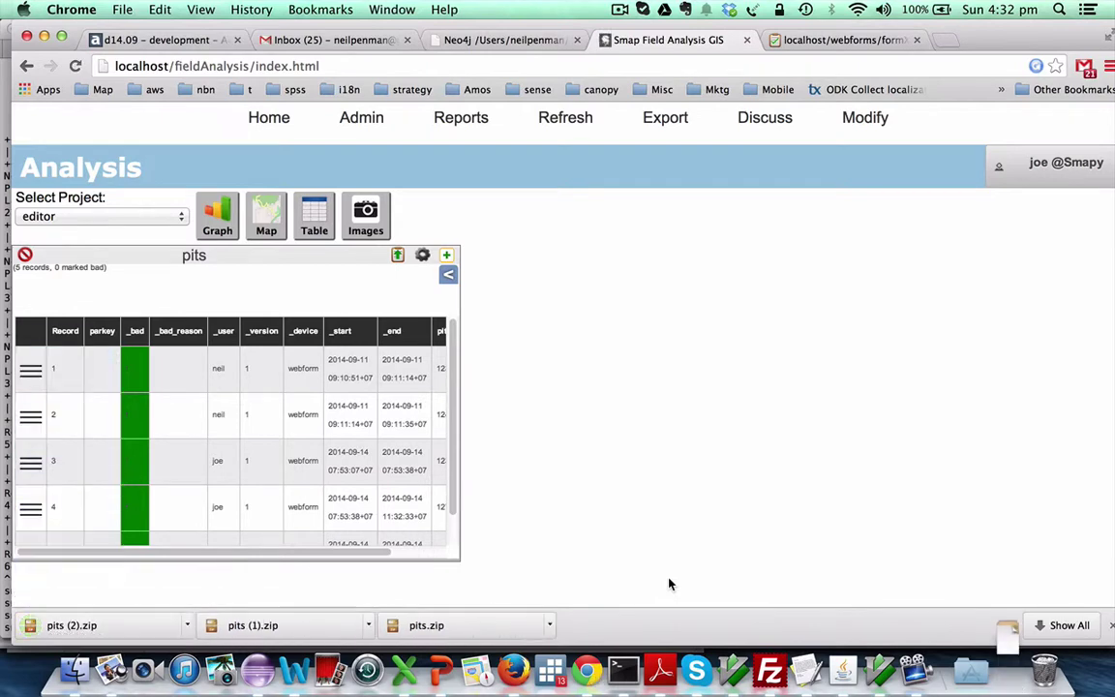
- Rerun "match (n)-[r]-() return n,r;" in the Neo4j browser and move the field worker node linked to pit 124 outward to spread out the graph
key(super+Tab)
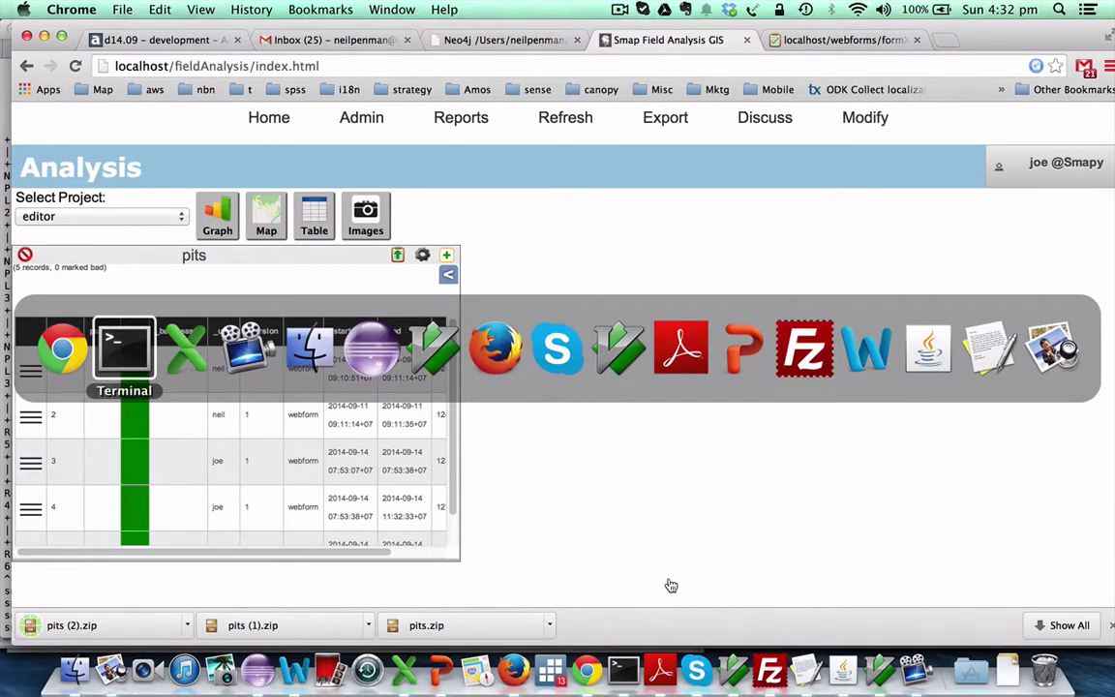
key(Escape)
click(498, 42)
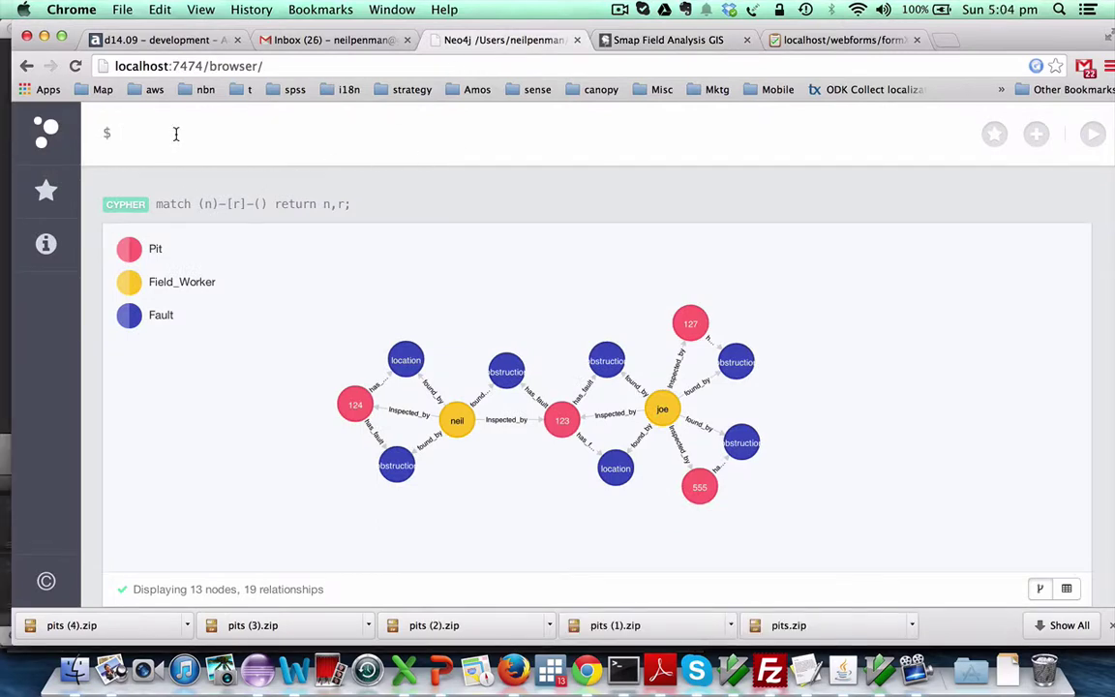
key(Up)
key(Return)
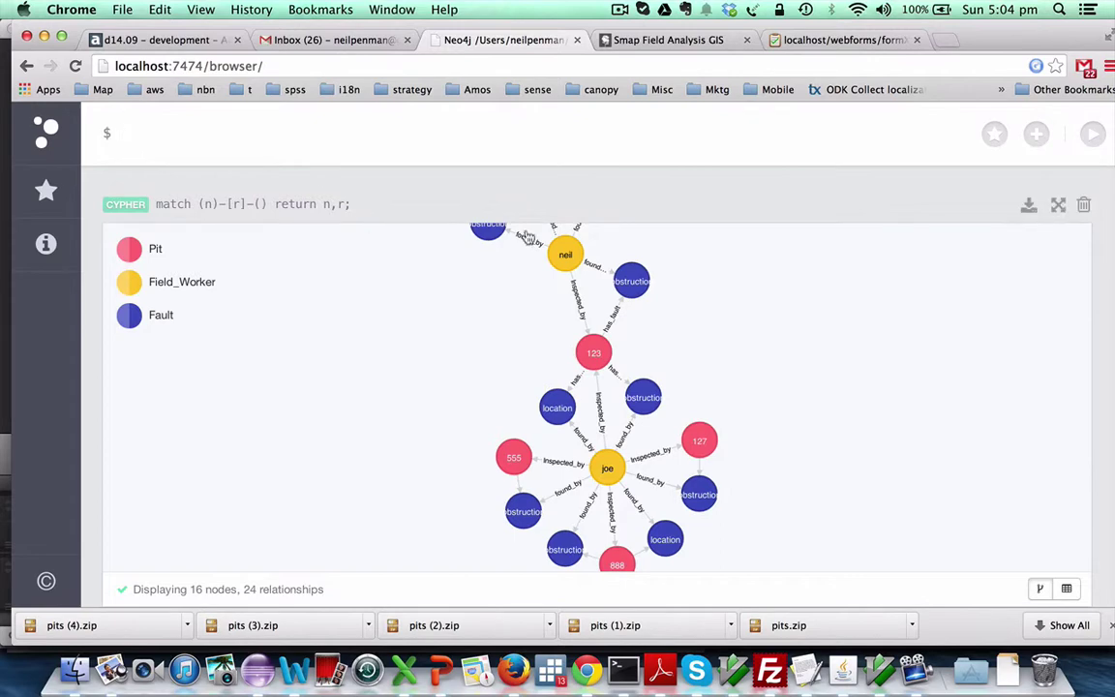
drag(548, 250, 356, 384)
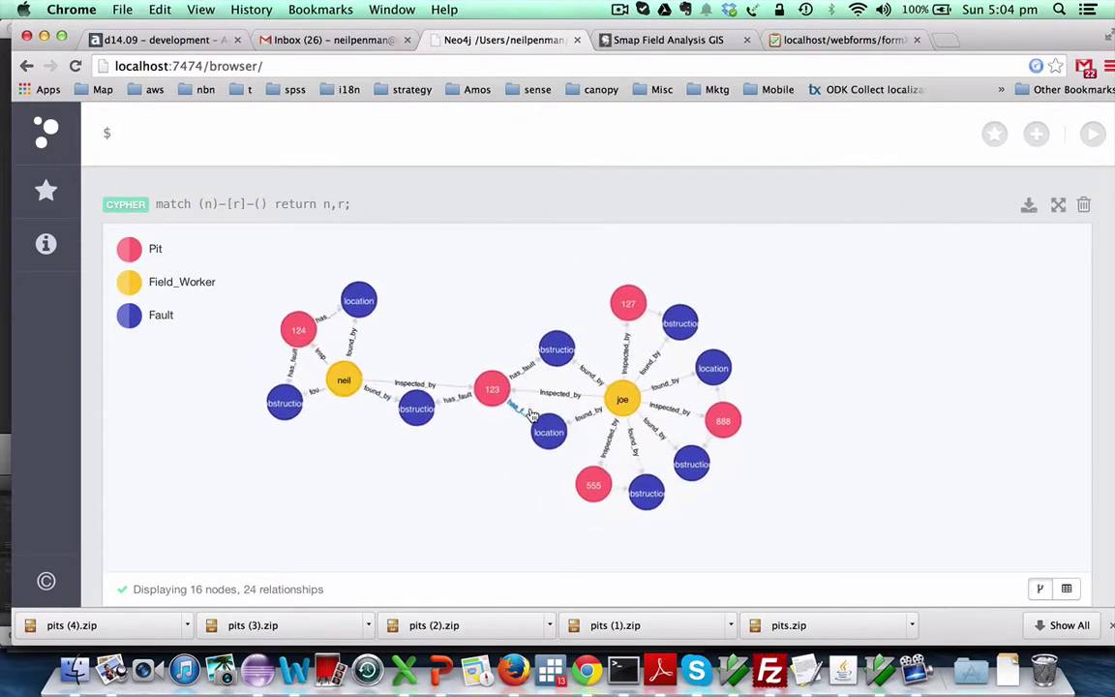